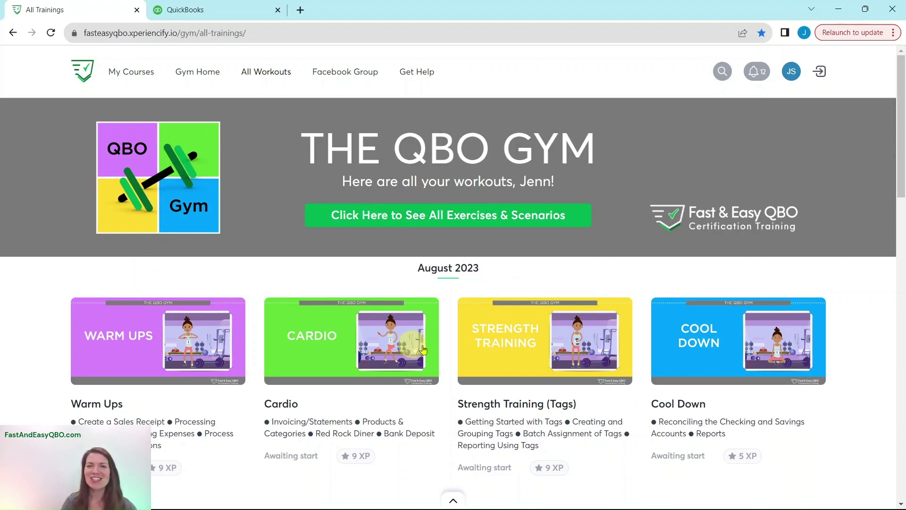
Step: Open the May 2023 Warm Ups workout from the list of all QBO Gym workouts
scroll(590, 302, "down", 15)
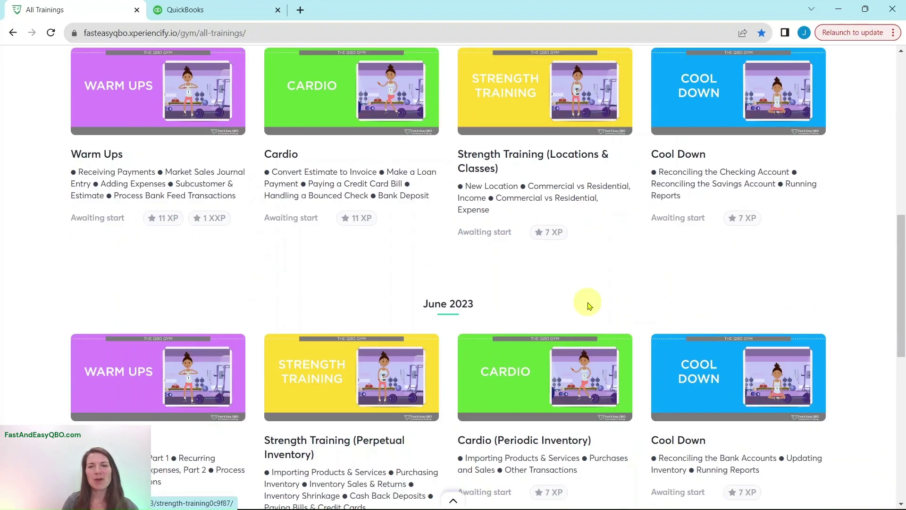
scroll(580, 303, "down", 1)
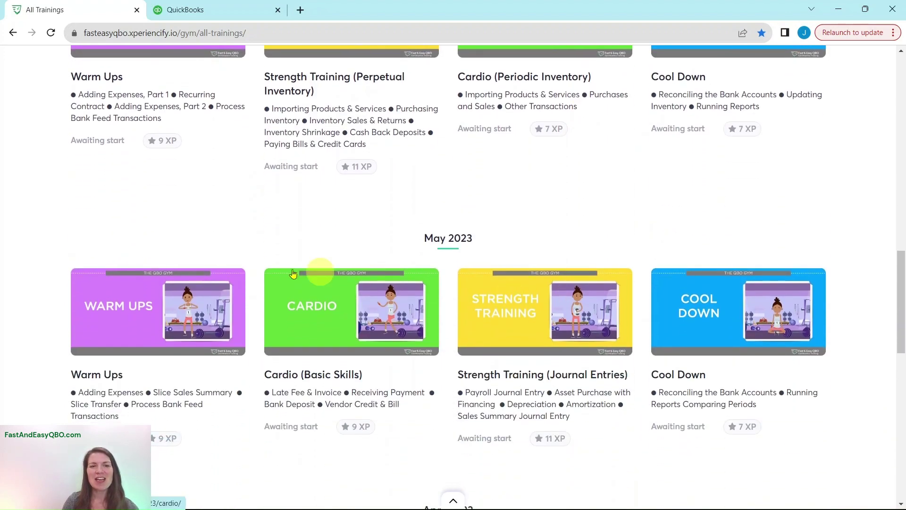
left_click(124, 325)
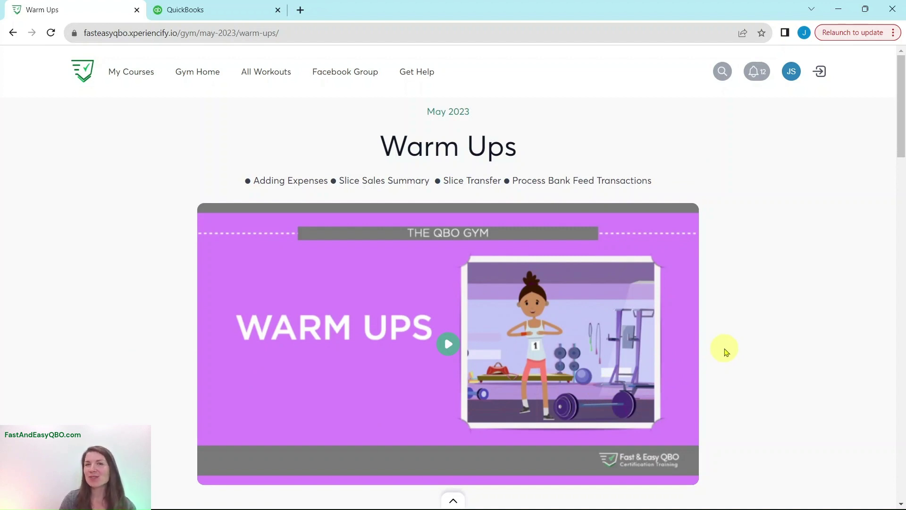
Step: Open the hands-on exercise for recording the Slice sales summary and read its Scenario section
scroll(725, 350, "down", 13)
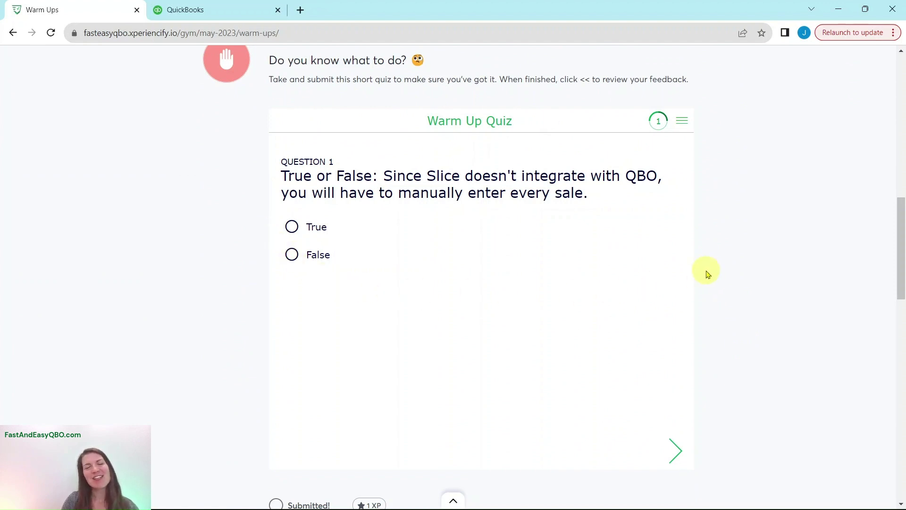
scroll(720, 282, "down", 10)
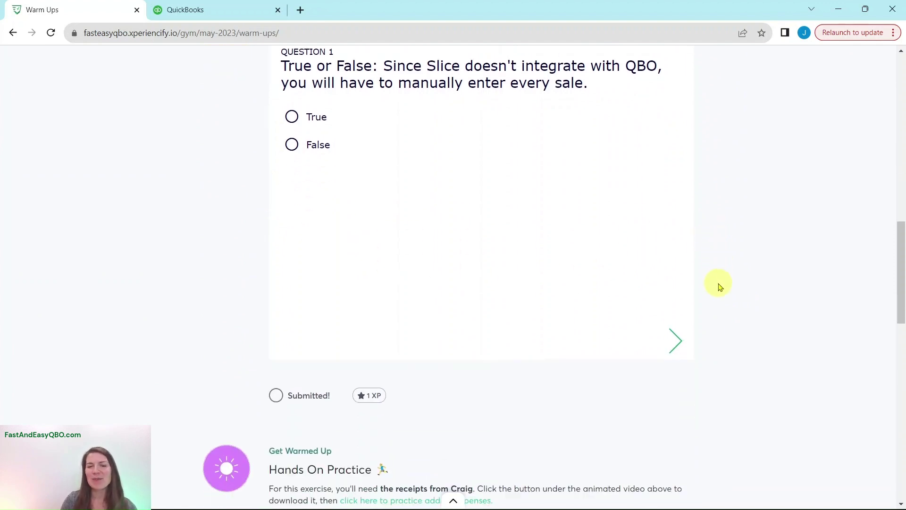
scroll(720, 285, "down", 2)
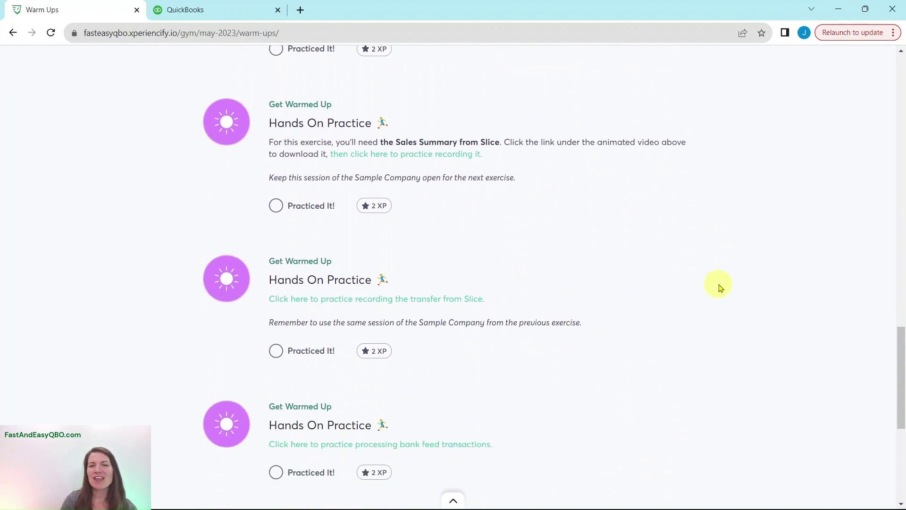
scroll(717, 289, "up", 1)
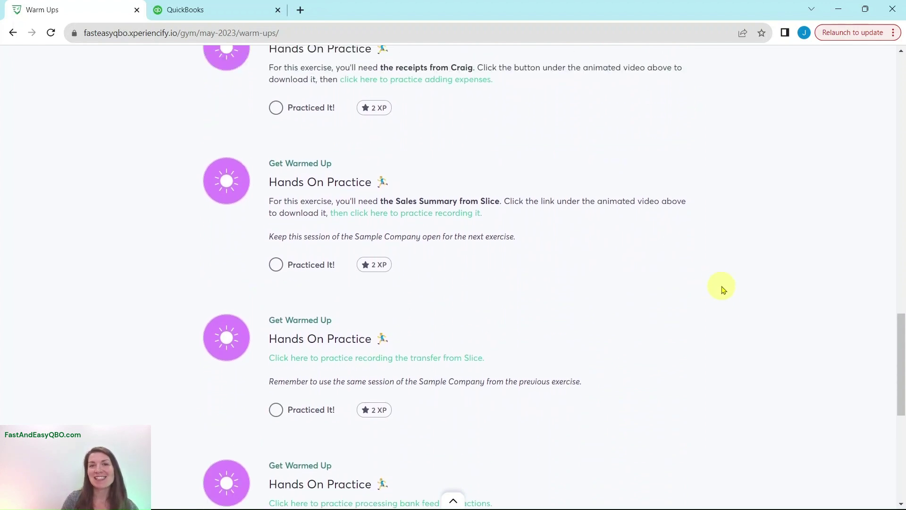
left_click(414, 217)
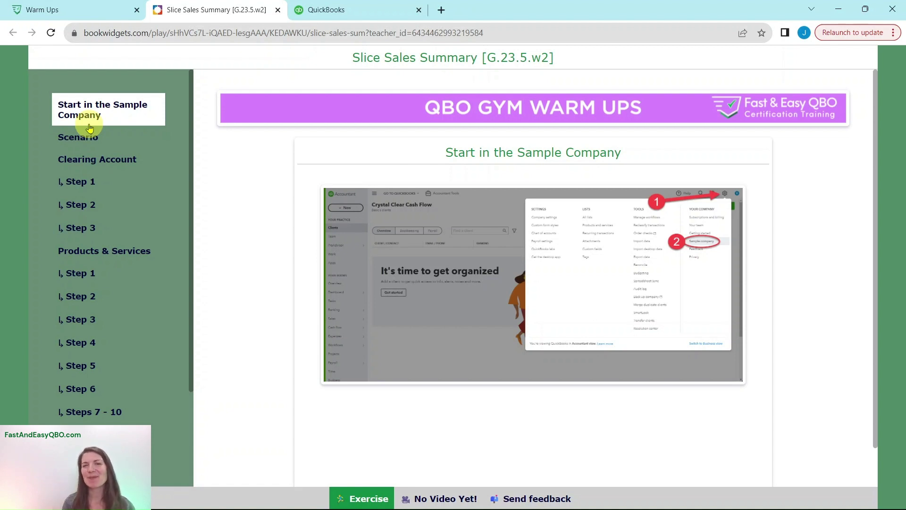
left_click(68, 140)
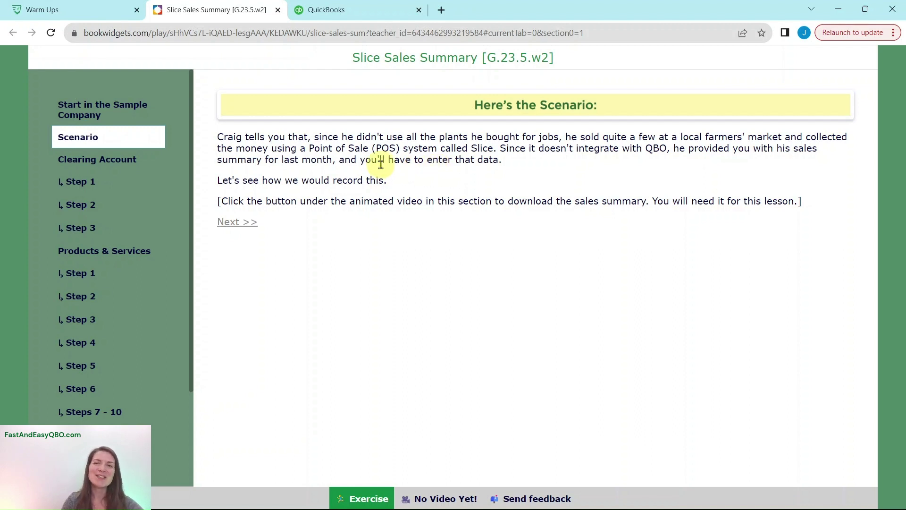
Step: Open the Slice Sales Summary PDF from the Warm Ups page and review its sales, payments, fees and net figures
left_click(66, 13)
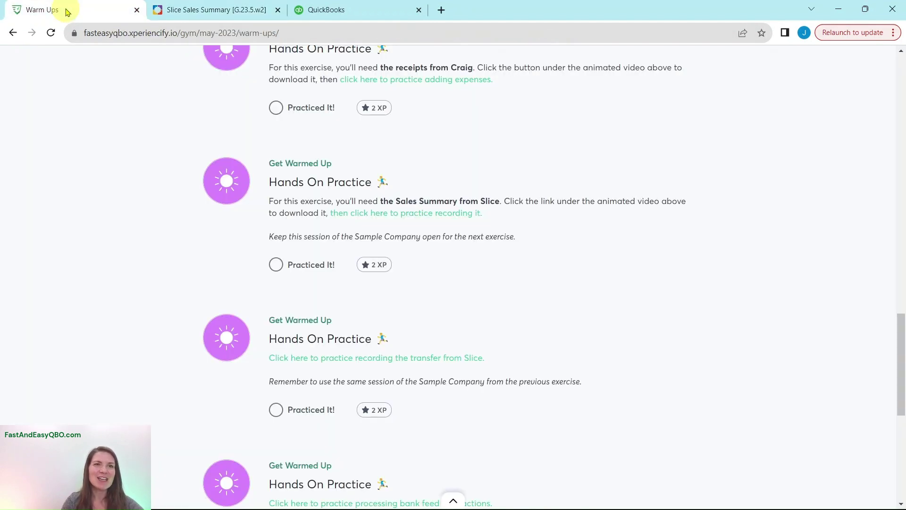
scroll(546, 196, "up", 9)
scroll(548, 198, "up", 14)
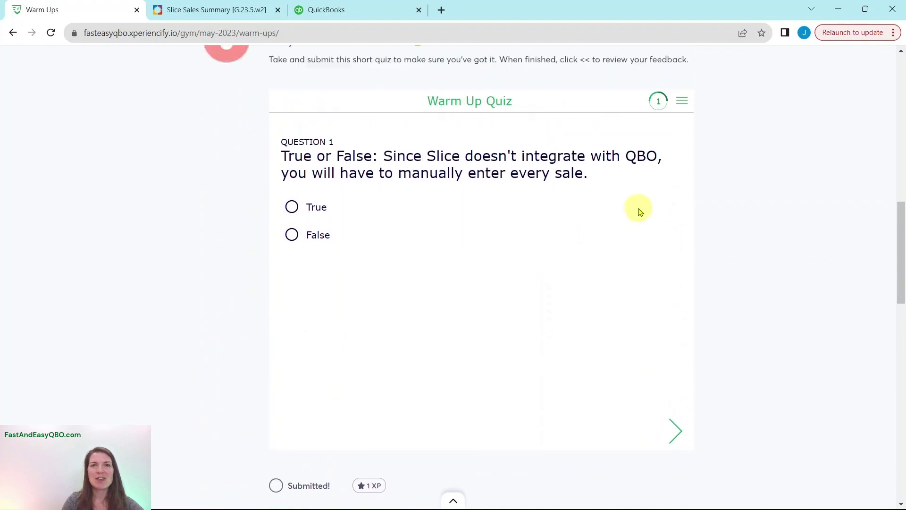
scroll(516, 202, "down", 4)
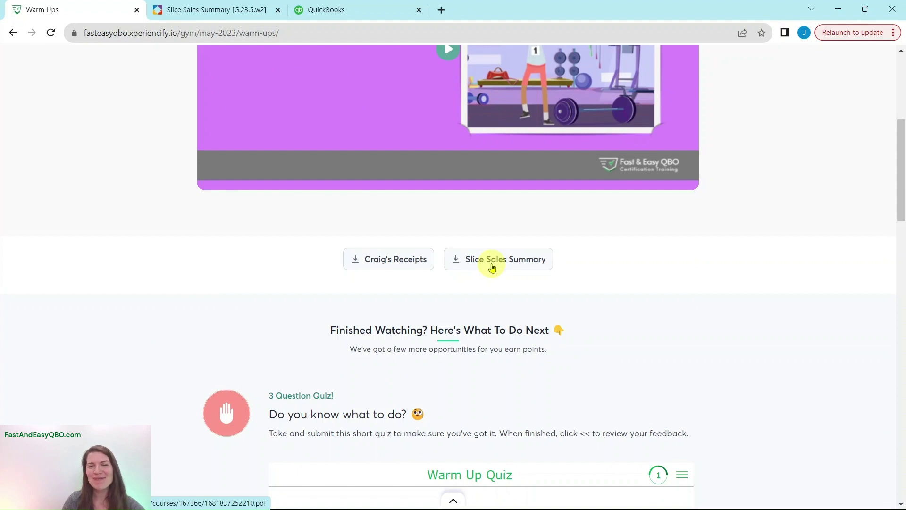
left_click(491, 267)
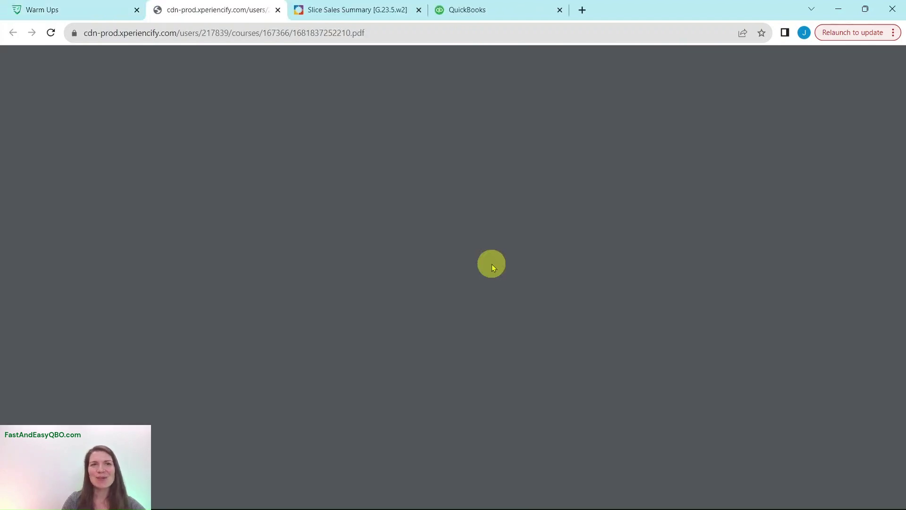
scroll(704, 250, "down", 4)
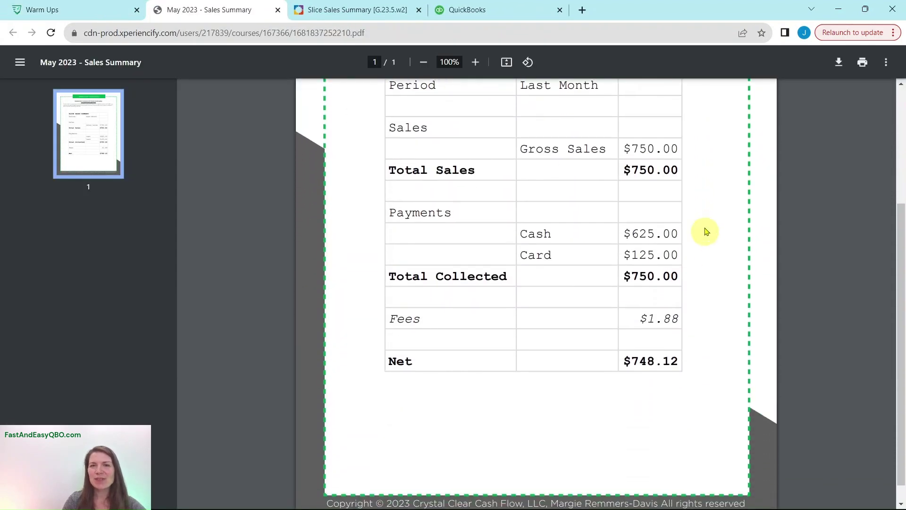
scroll(707, 228, "up", 3)
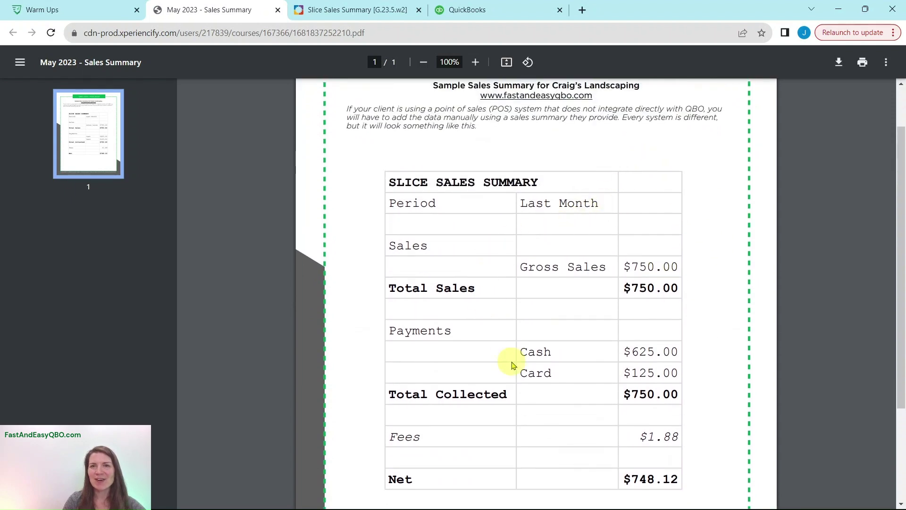
Step: Read the Clearing Account introduction and its Step 1 in the Slice Sales Summary exercise
left_click(359, 9)
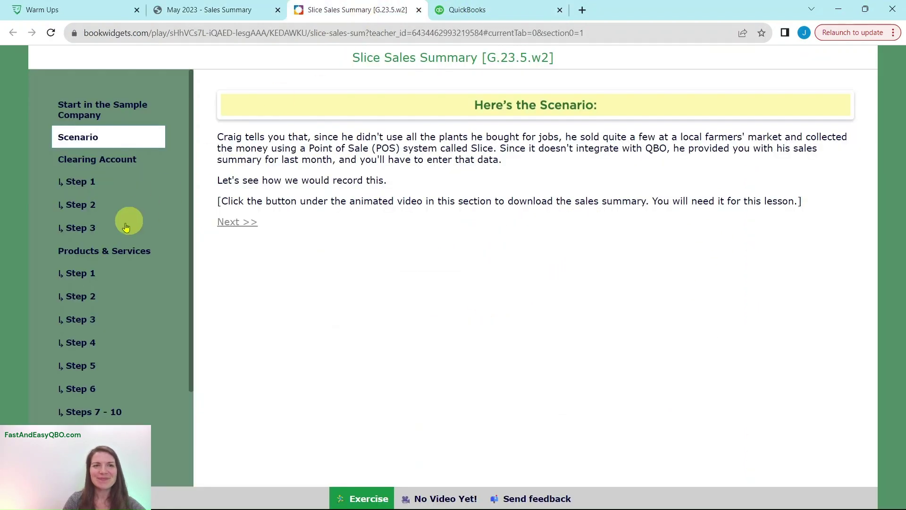
left_click(74, 160)
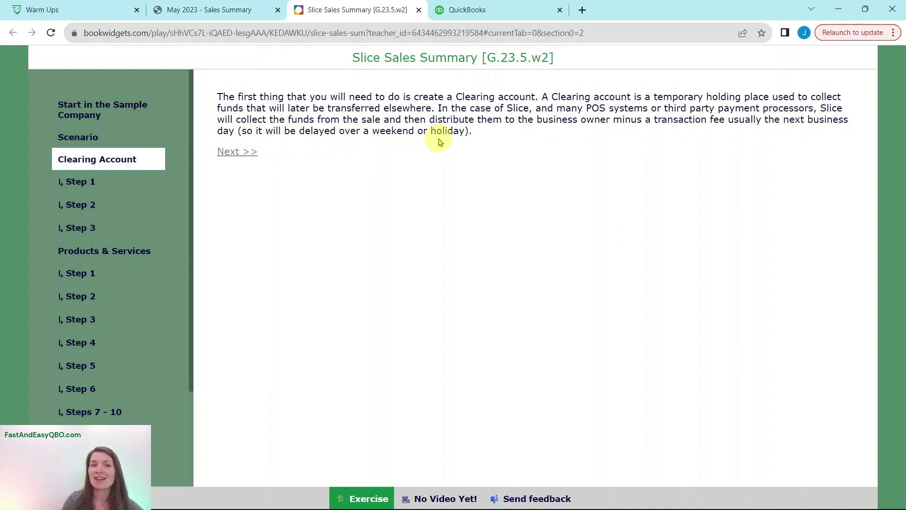
left_click(76, 182)
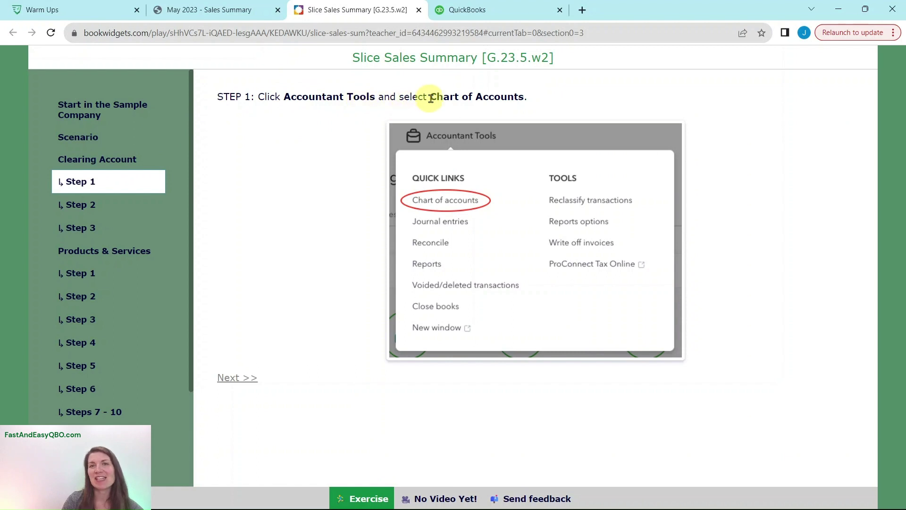
Step: Switch to QuickBooks and open the sample company's chart of accounts
left_click(504, 11)
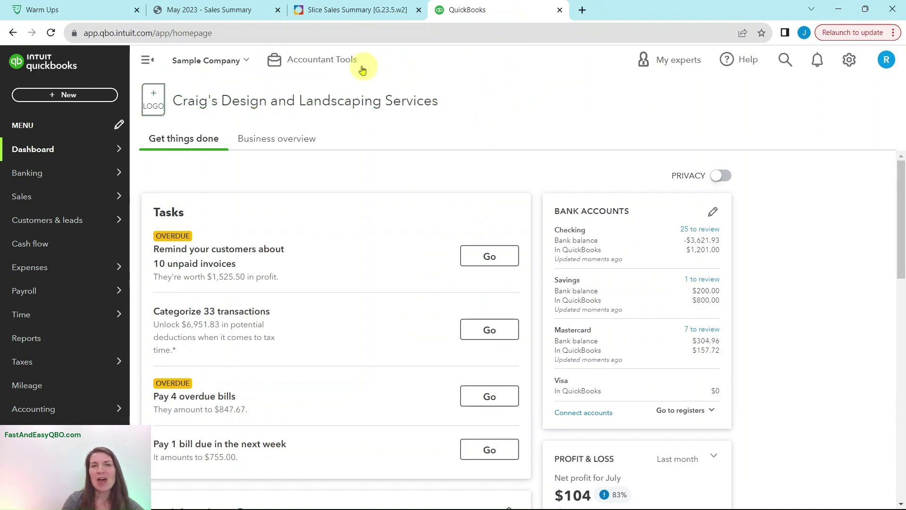
left_click(307, 63)
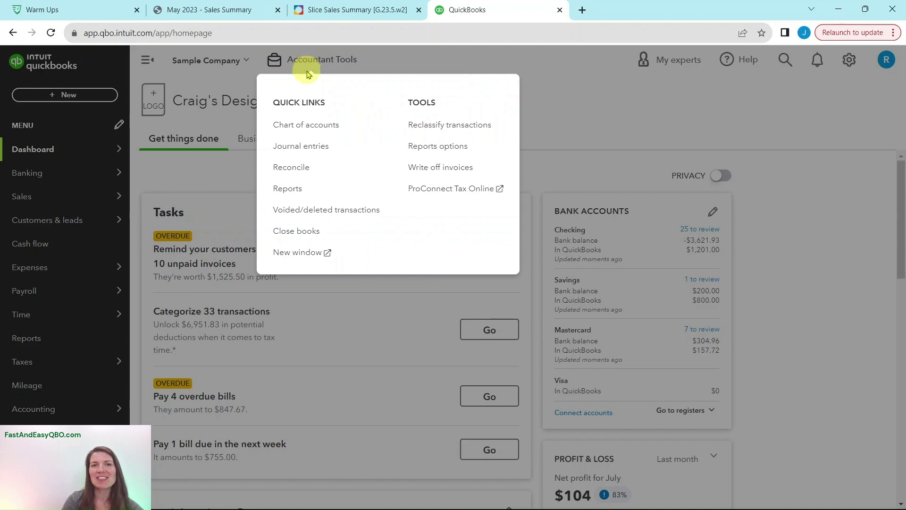
left_click(299, 130)
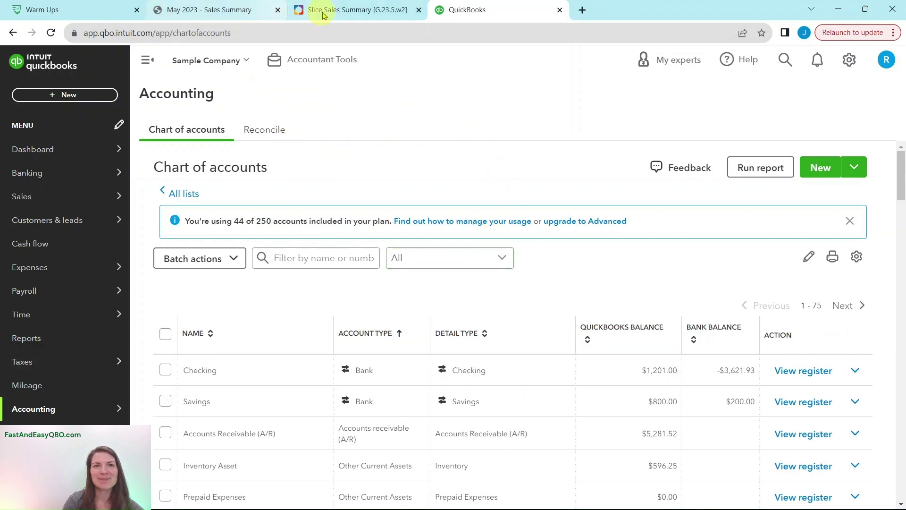
Step: Check Step 2 of the Clearing Account instructions and start a new account in the QuickBooks chart of accounts
left_click(323, 12)
left_click(78, 206)
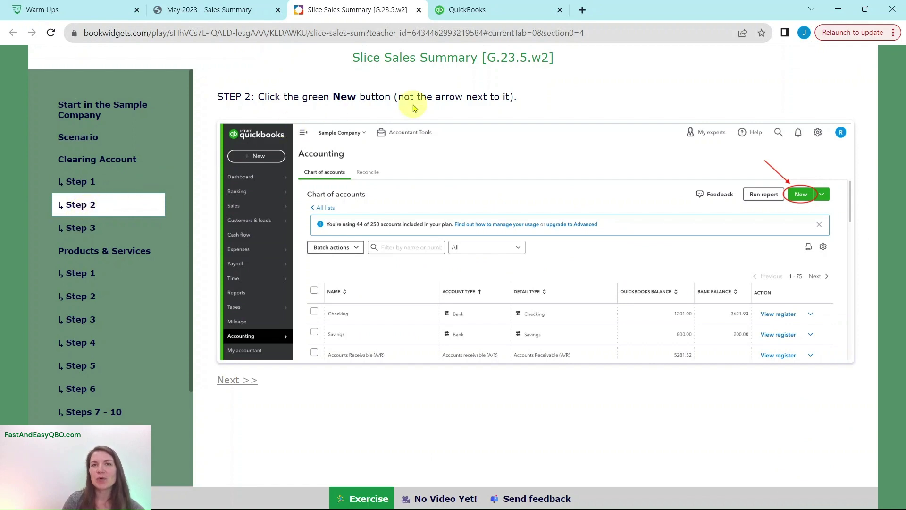
left_click(501, 14)
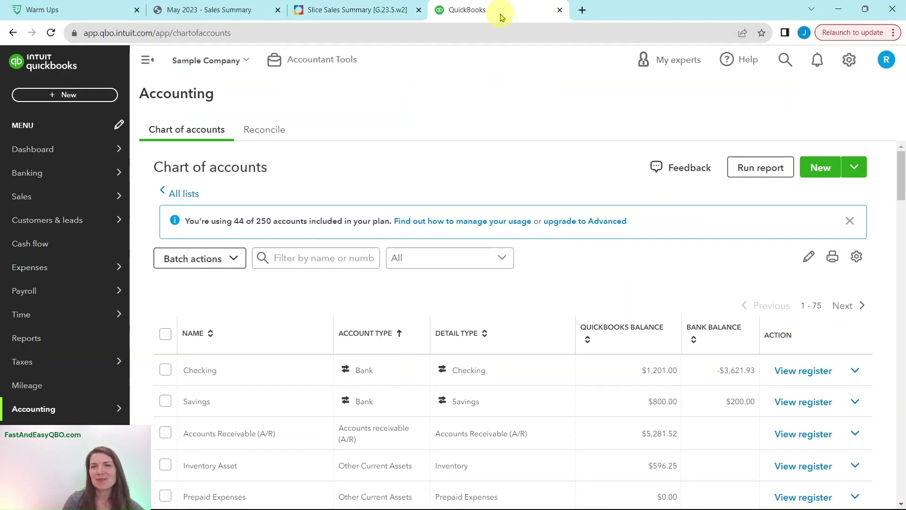
left_click(819, 171)
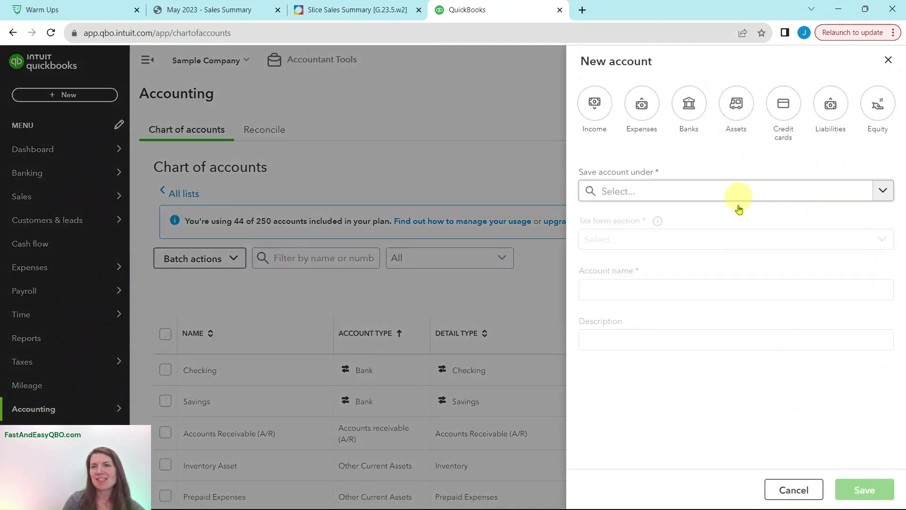
Step: Consult Step 3 of the Clearing Account instructions and set the new account's type to Banks in QuickBooks
left_click(370, 10)
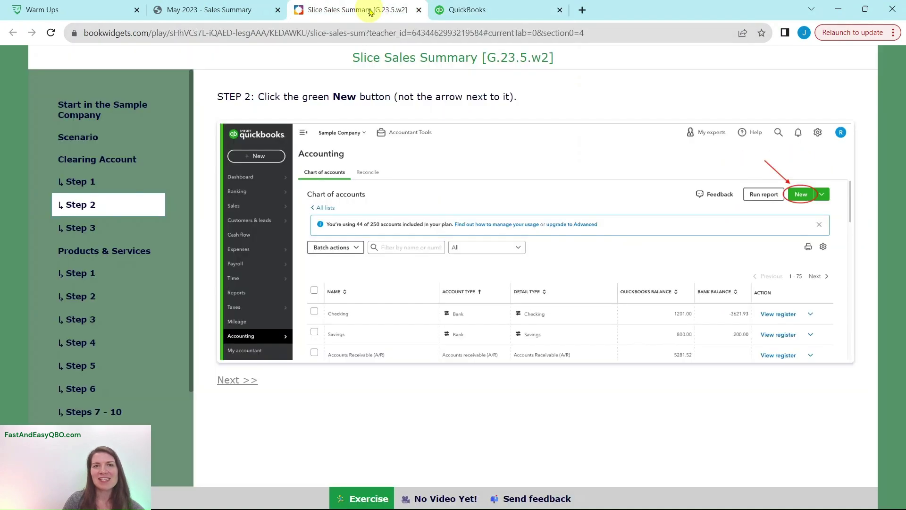
left_click(75, 229)
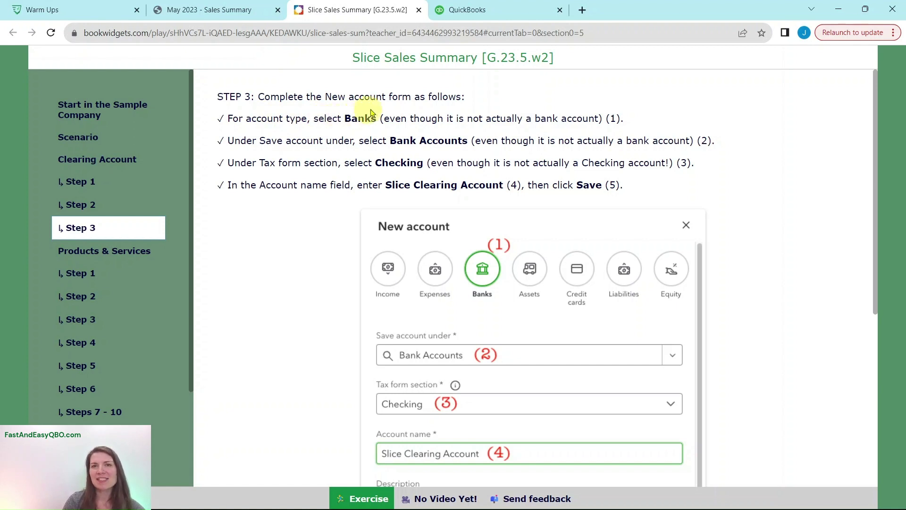
left_click(491, 12)
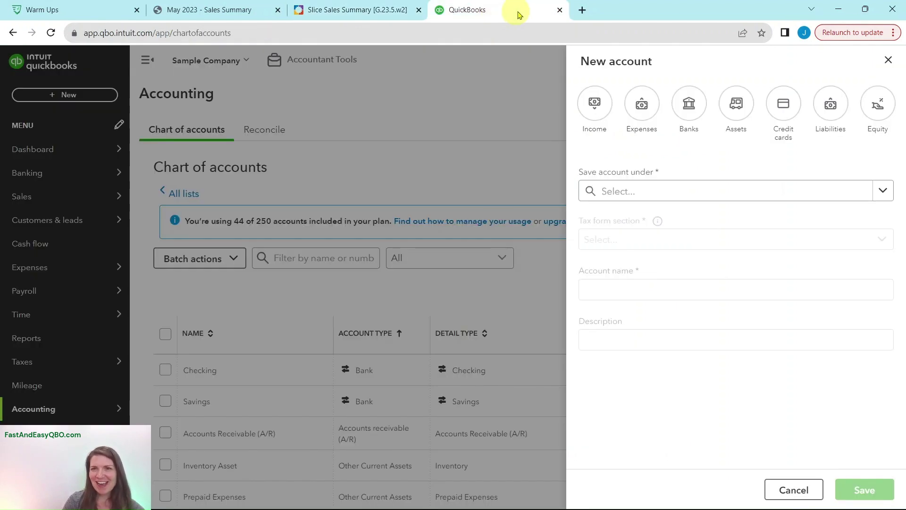
left_click(691, 114)
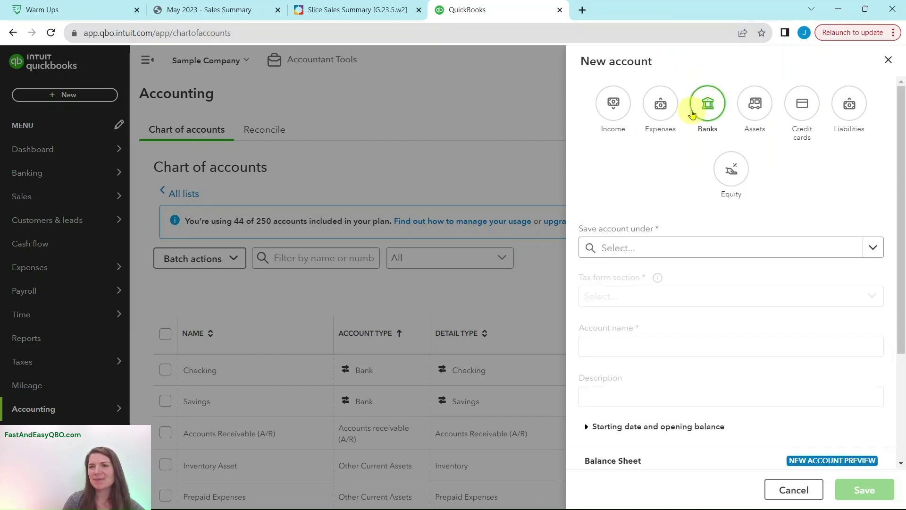
Step: Following Step 3 of the exercise, place the new account under Bank Accounts and set its tax form section to Checking
left_click(382, 17)
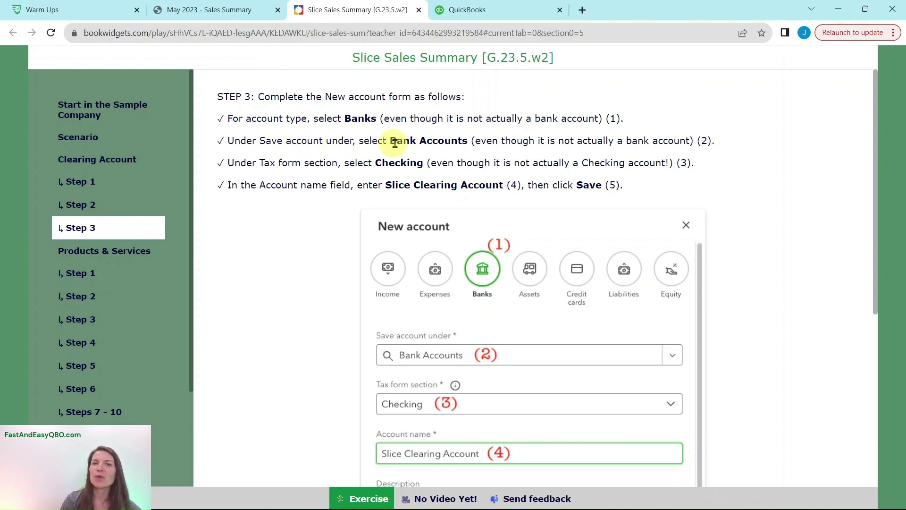
left_click(493, 12)
left_click(704, 248)
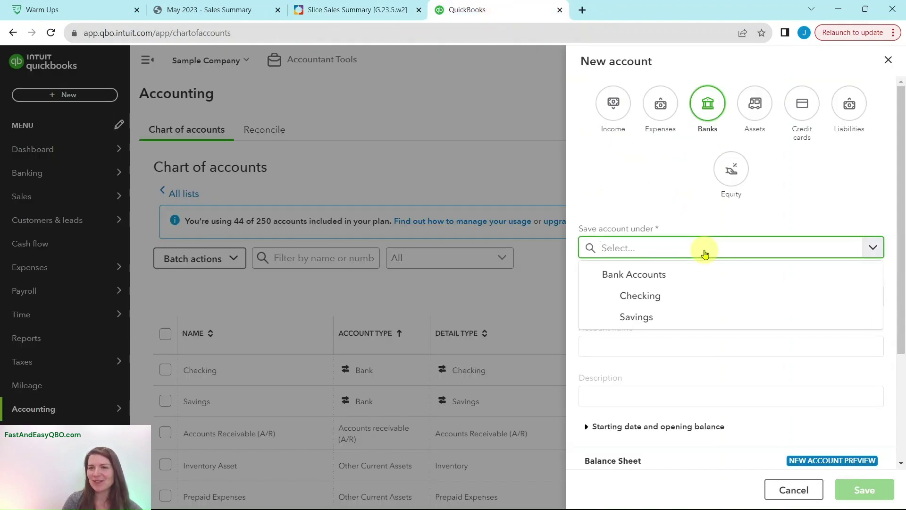
left_click(629, 273)
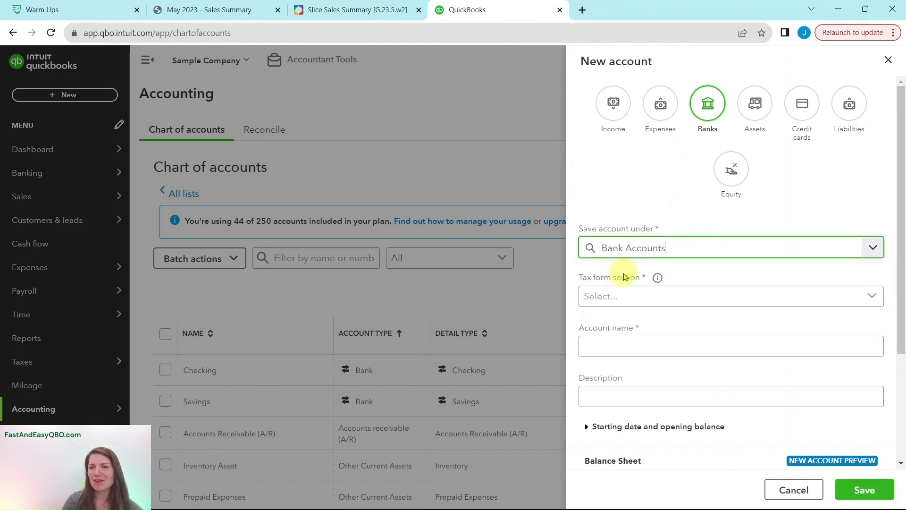
left_click(355, 12)
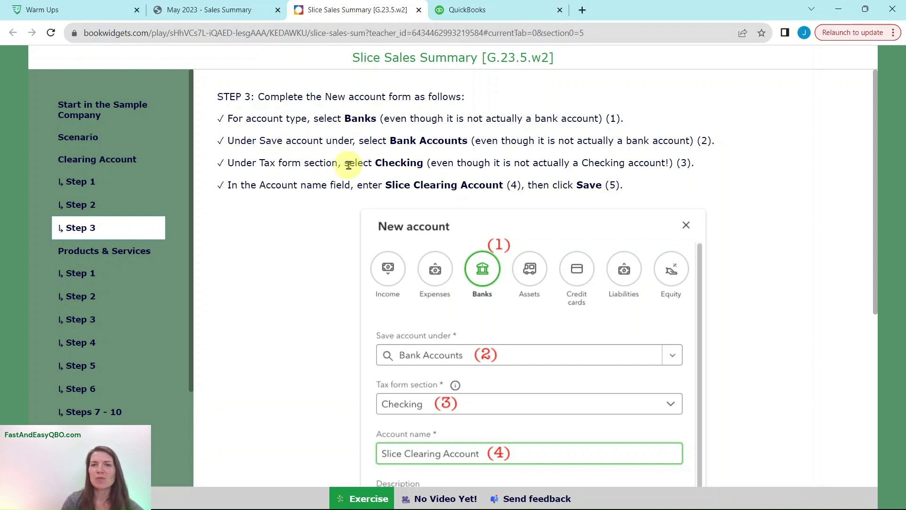
left_click(467, 9)
left_click(643, 301)
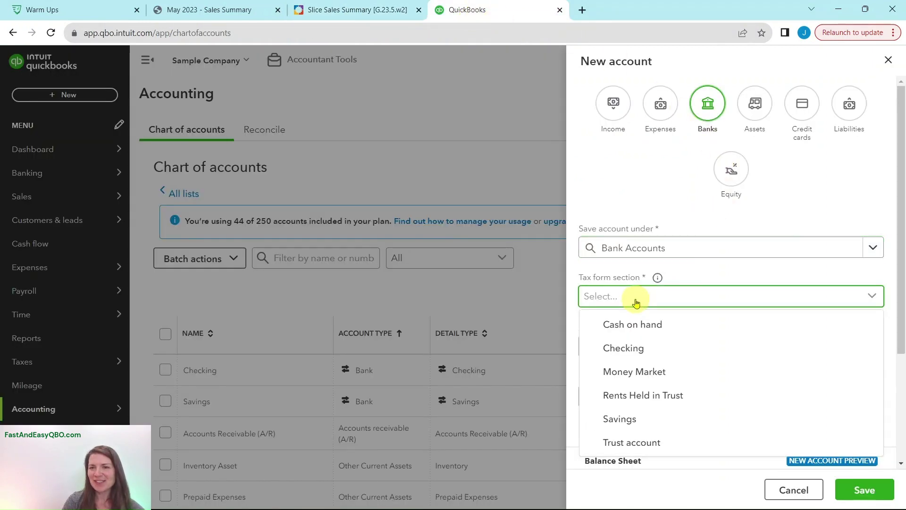
left_click(628, 351)
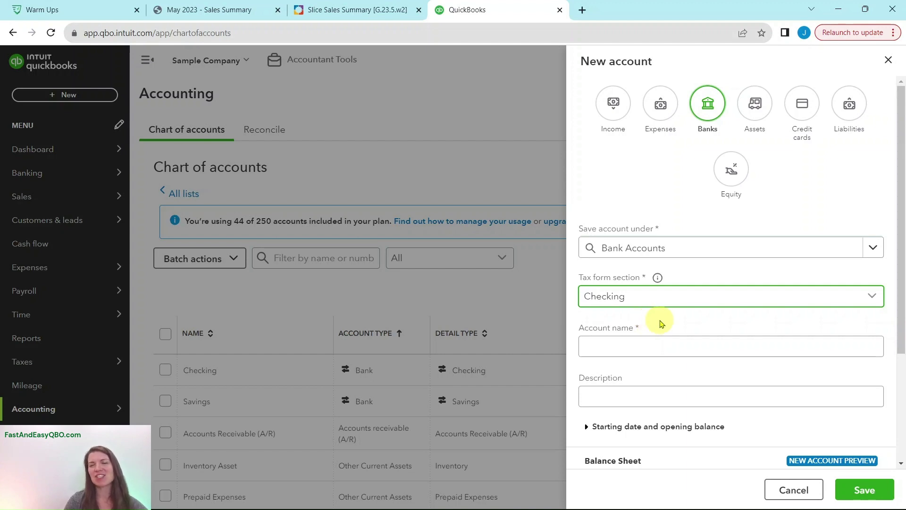
Step: Following Step 3 of the exercise, name the new QuickBooks account Slice Clearing Account and save it
left_click(355, 14)
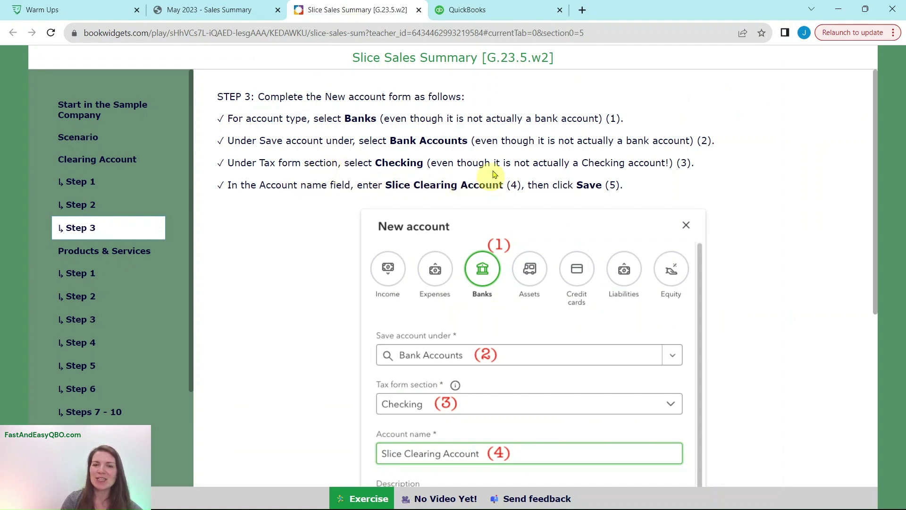
left_click(488, 19)
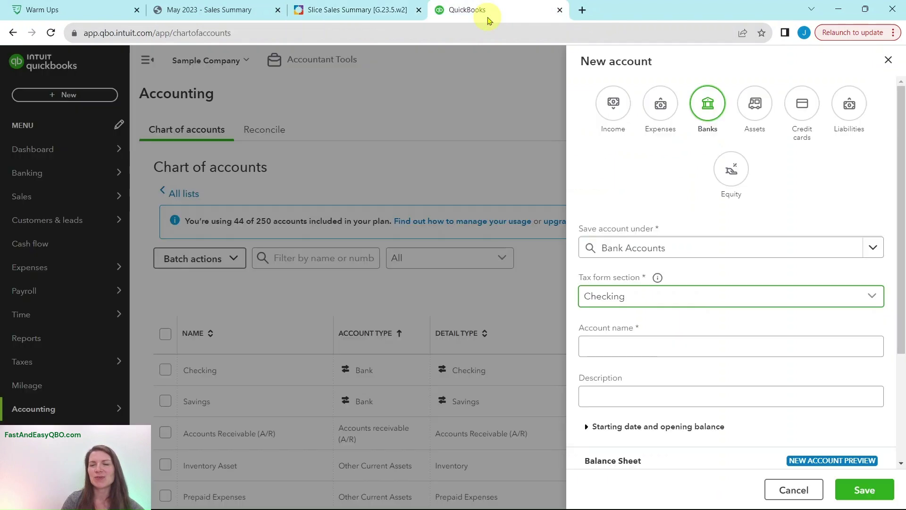
left_click(639, 345)
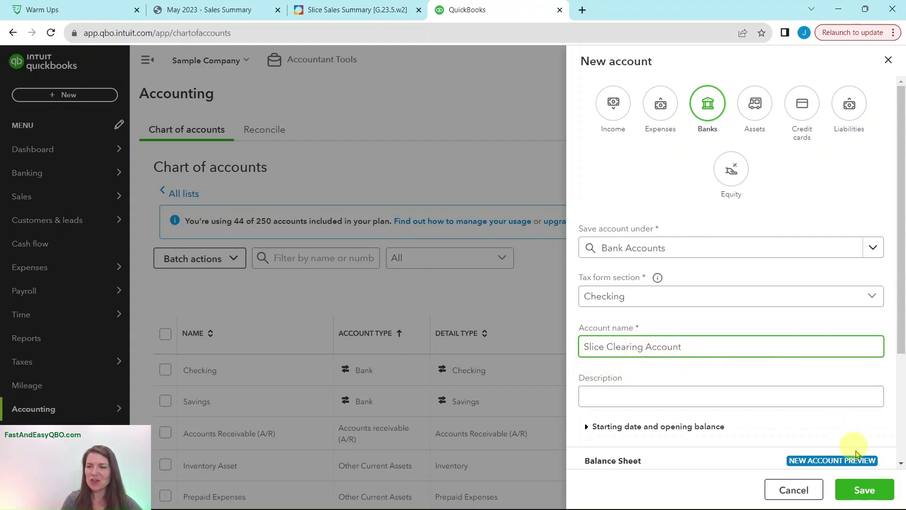
left_click(870, 494)
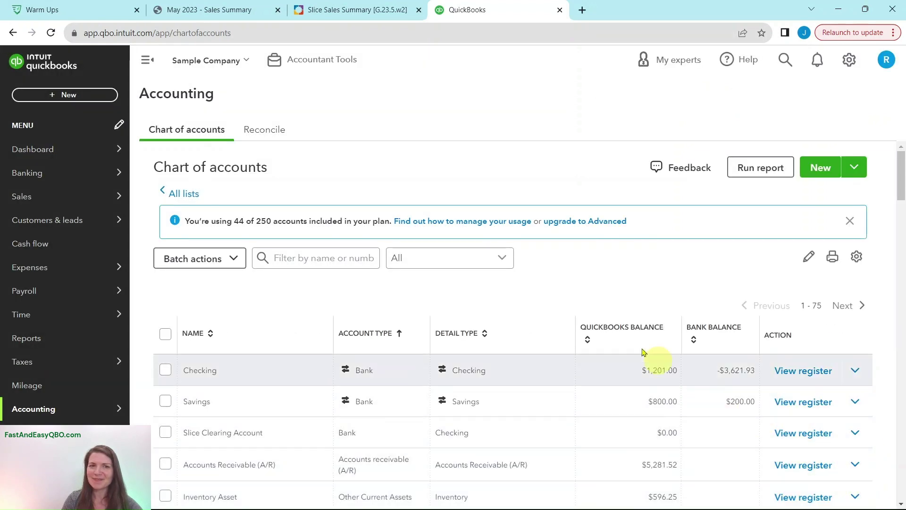
Step: Read the exercise's Products & Services introduction and its Step 1, and open the Products and Services list in QuickBooks
left_click(321, 13)
left_click(105, 252)
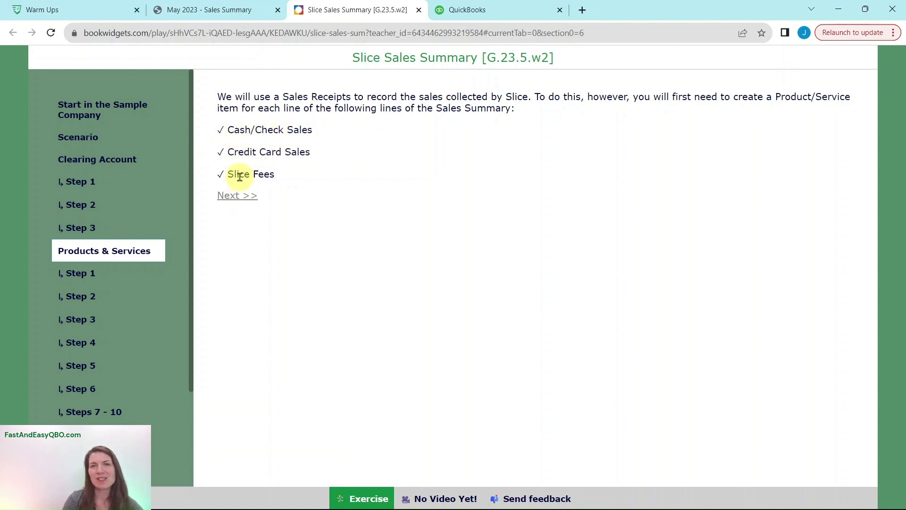
left_click(69, 274)
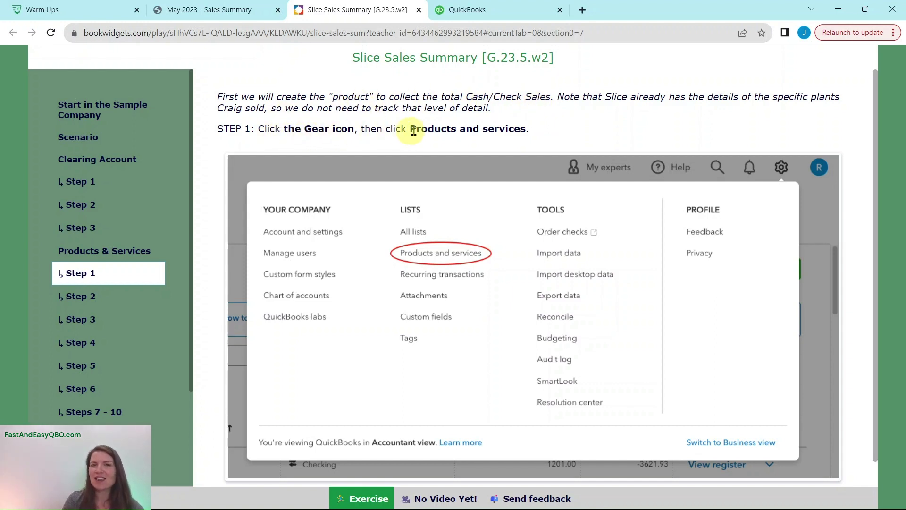
left_click(494, 17)
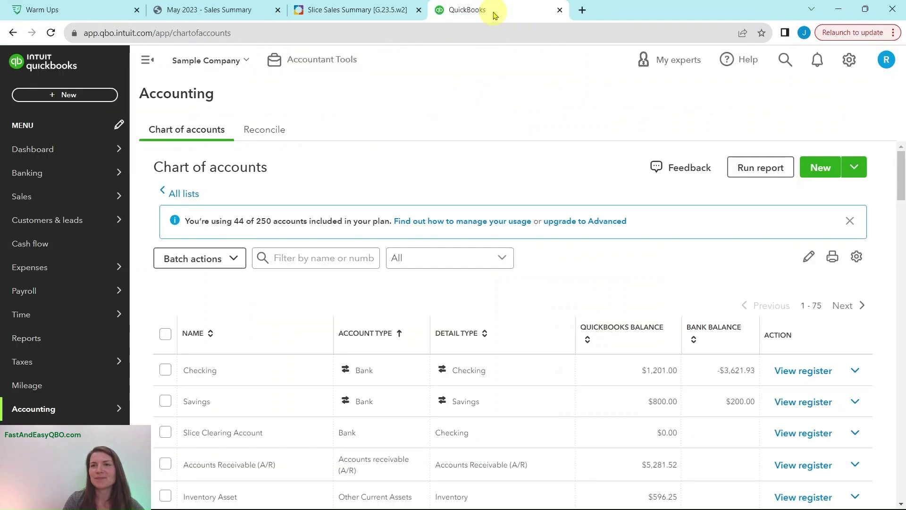
left_click(848, 62)
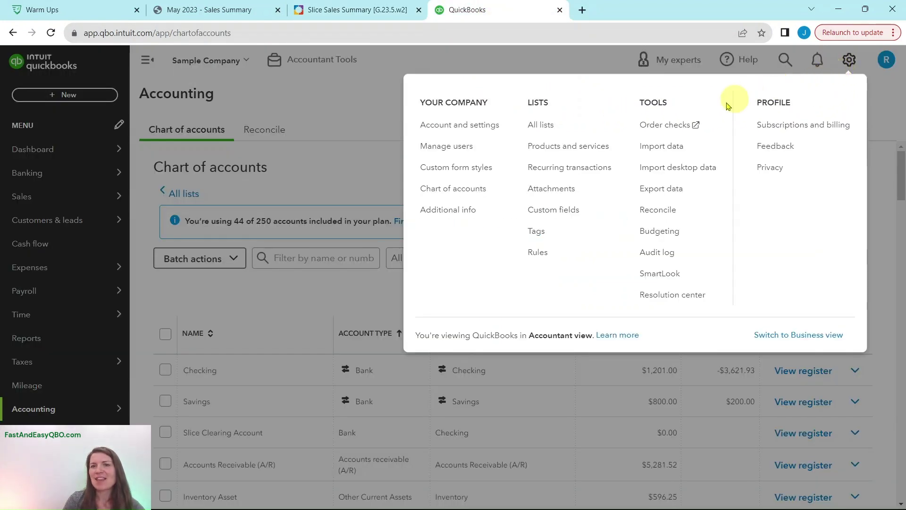
left_click(540, 149)
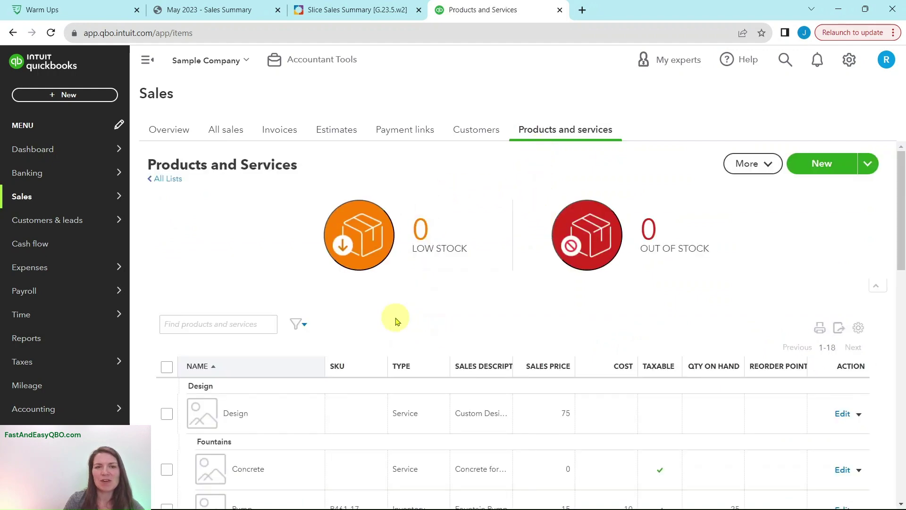
scroll(285, 394, "down", 7)
scroll(290, 398, "up", 7)
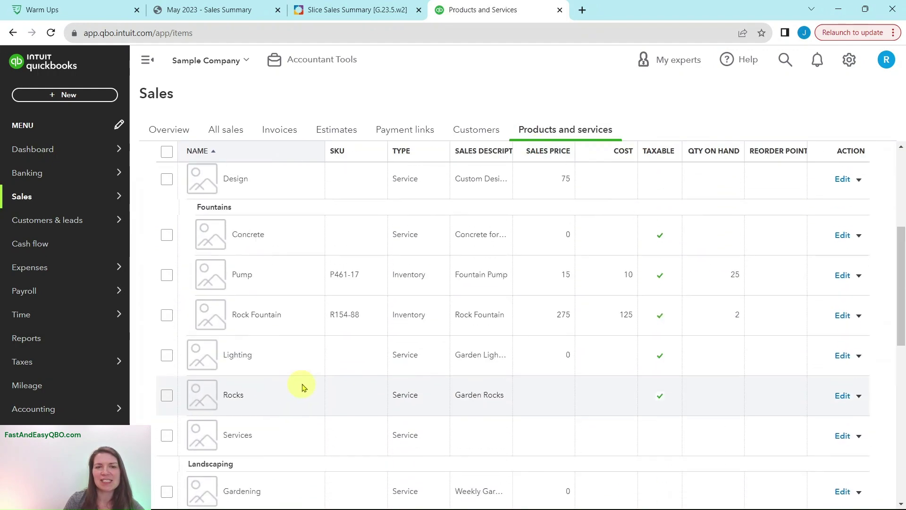
Step: Check Step 2 of the Products & Services instructions and start a new product/service item in QuickBooks
left_click(321, 19)
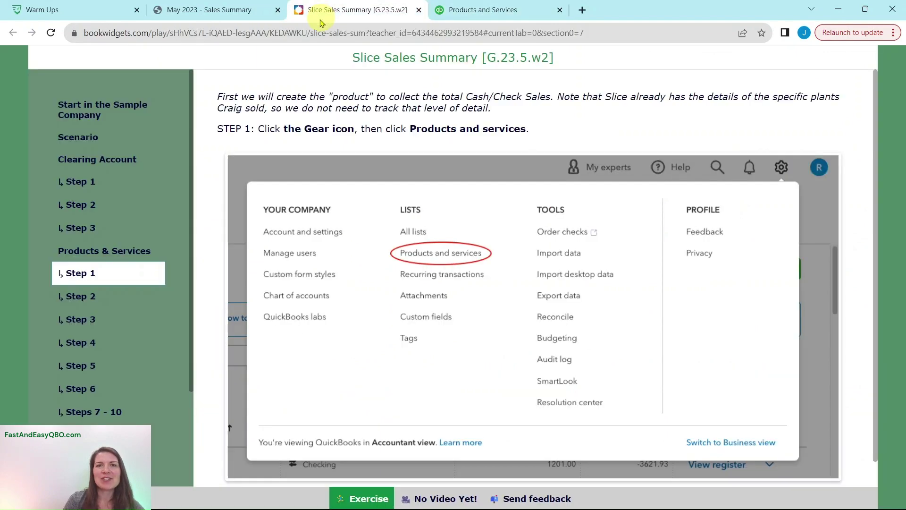
left_click(70, 298)
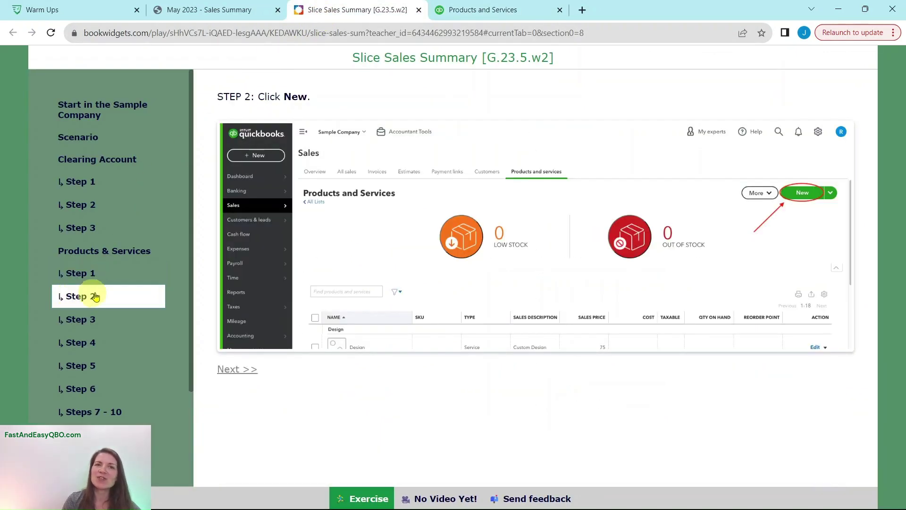
left_click(471, 13)
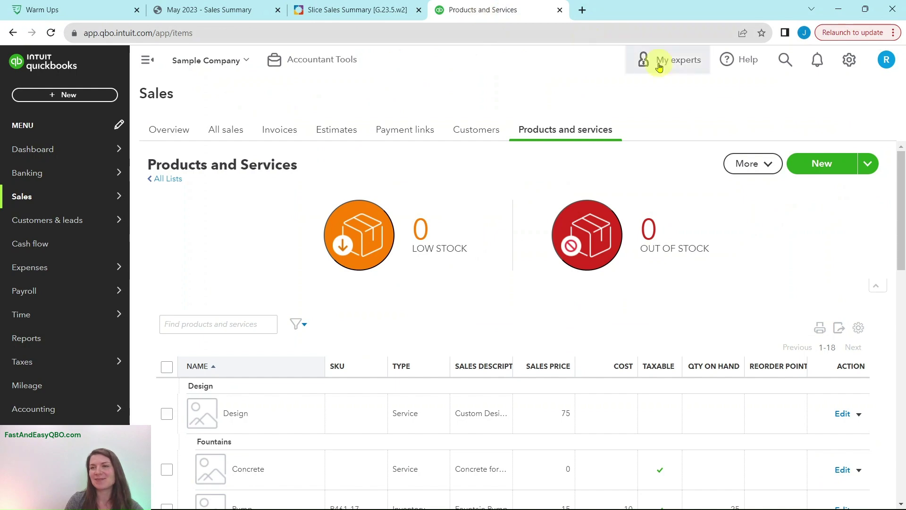
left_click(826, 167)
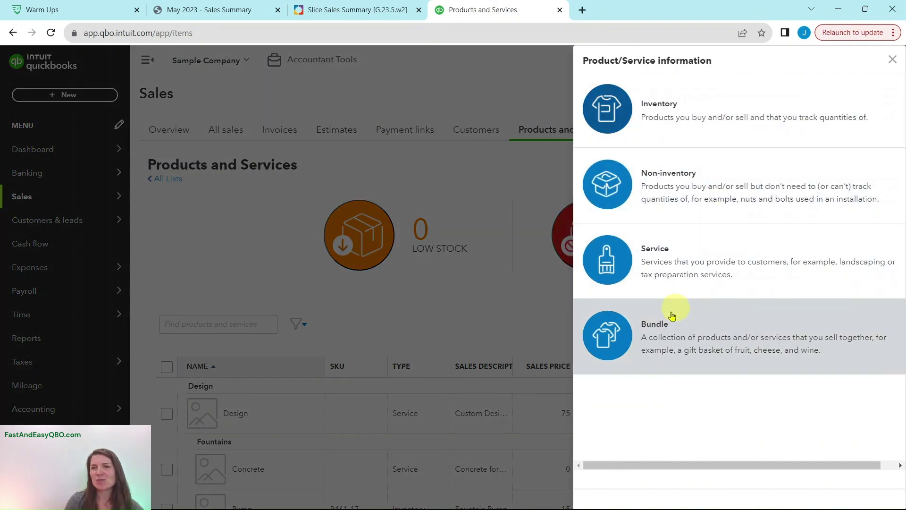
Step: Consult Step 3 of the Products & Services instructions and choose Non-inventory as the new item's type in QuickBooks
left_click(344, 12)
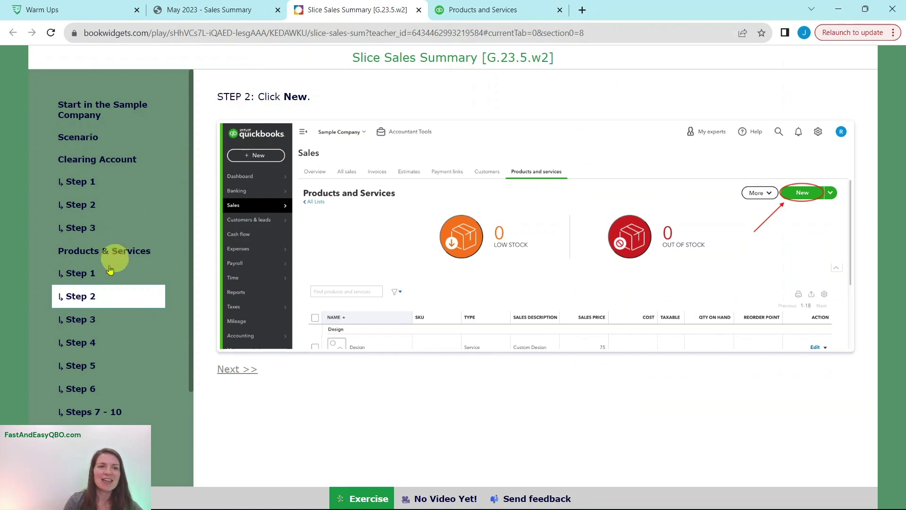
left_click(80, 324)
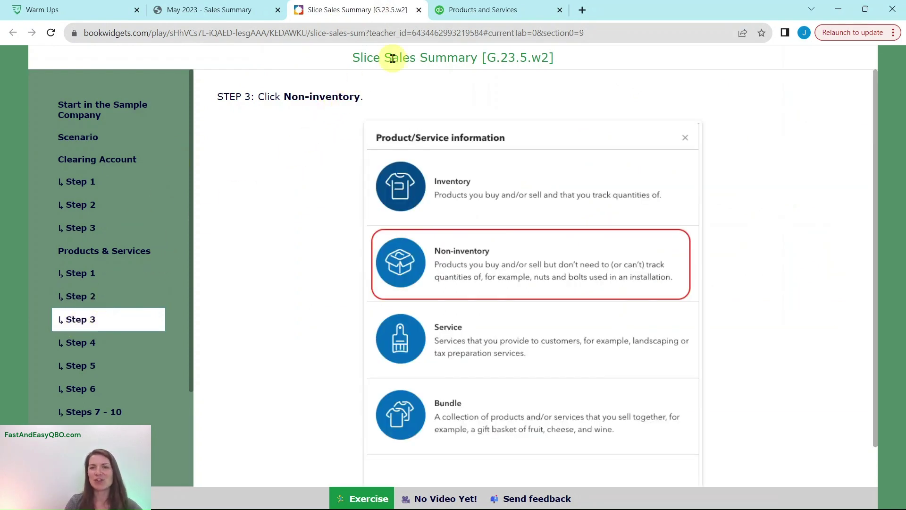
left_click(497, 15)
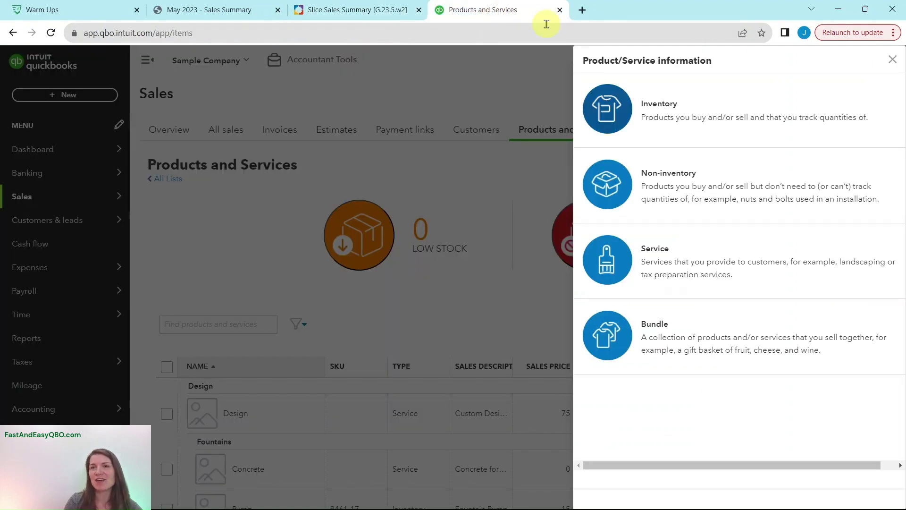
left_click(691, 198)
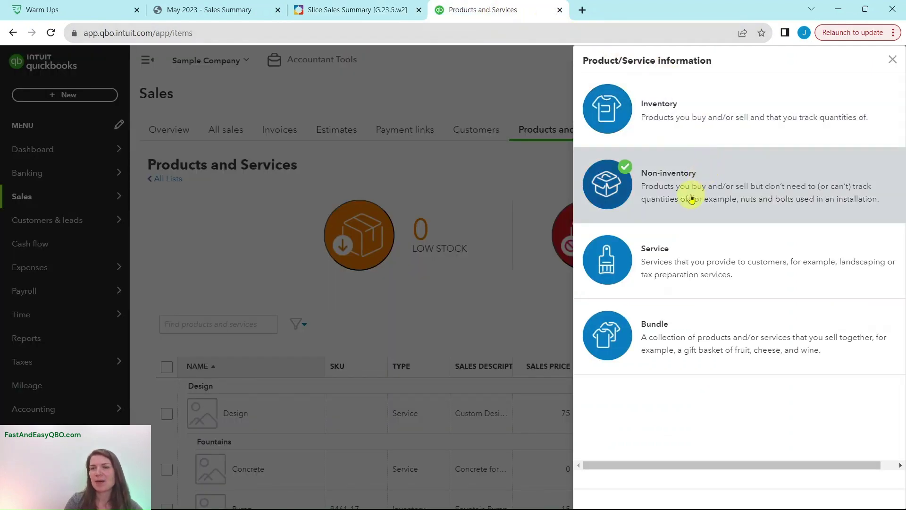
Step: Consult Step 4 of the Products & Services instructions and name the non-inventory item Slice Cash/Check Sales in QuickBooks
left_click(383, 18)
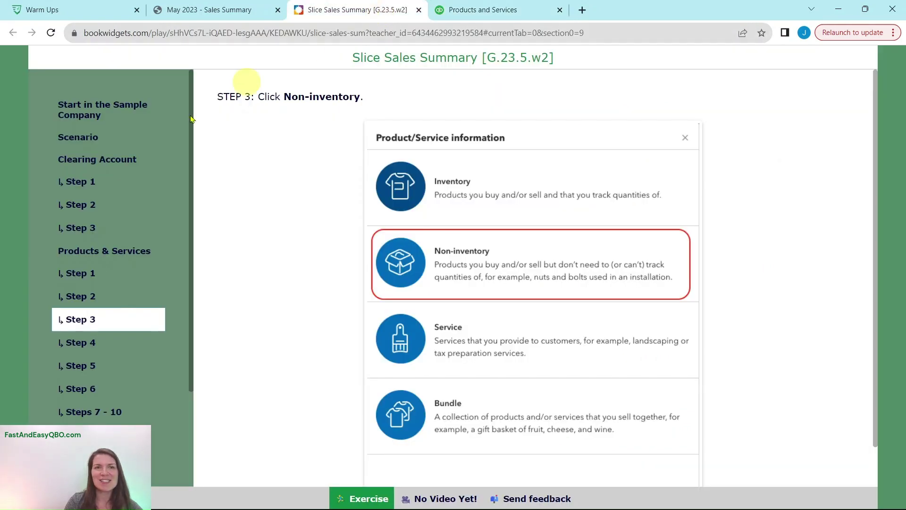
left_click(116, 344)
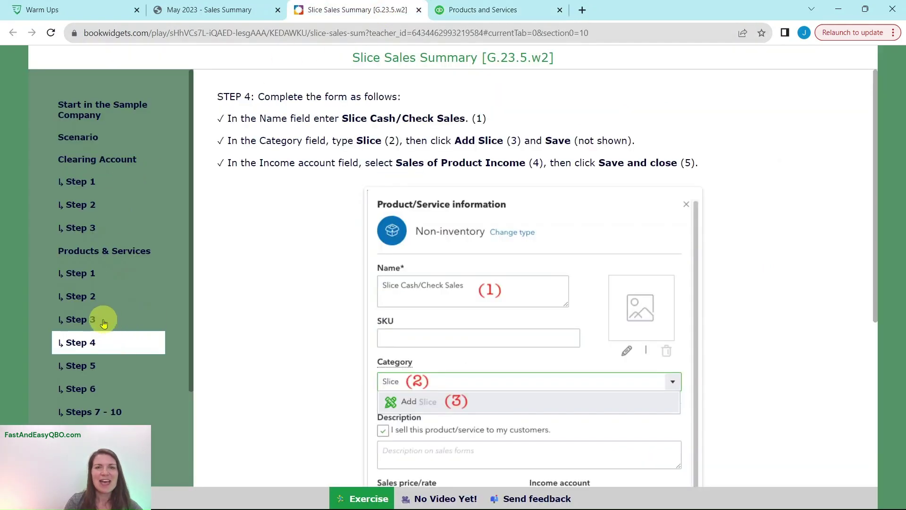
scroll(106, 318, "down", 3)
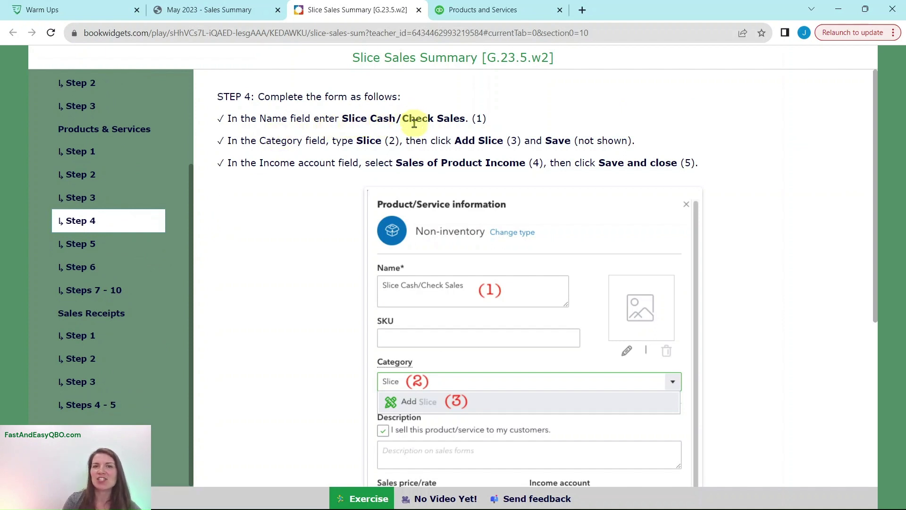
left_click(470, 10)
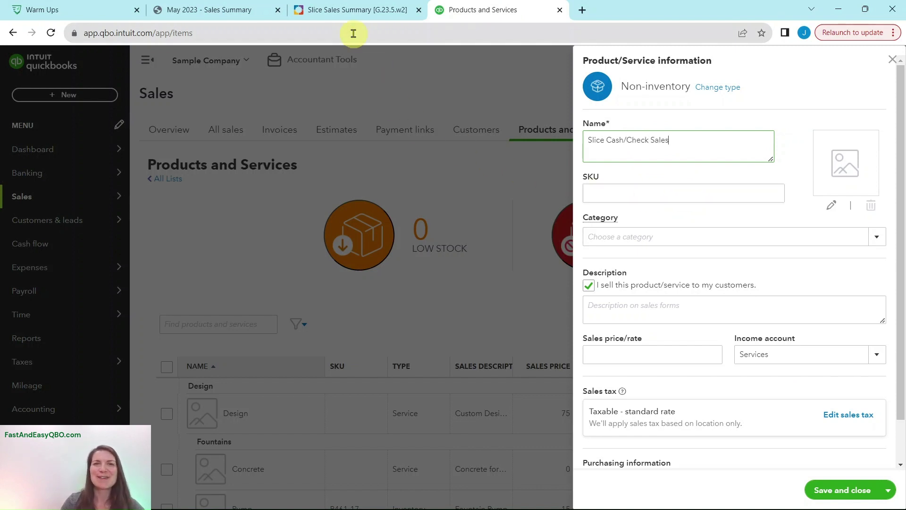
Step: Following Step 4 of the exercise, create a new category named Slice for the Slice Cash/Check Sales item
left_click(342, 10)
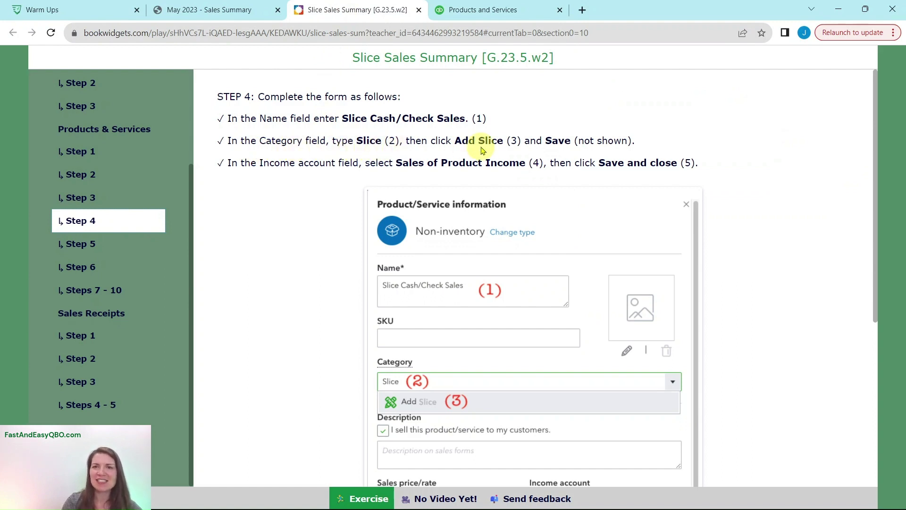
left_click(495, 13)
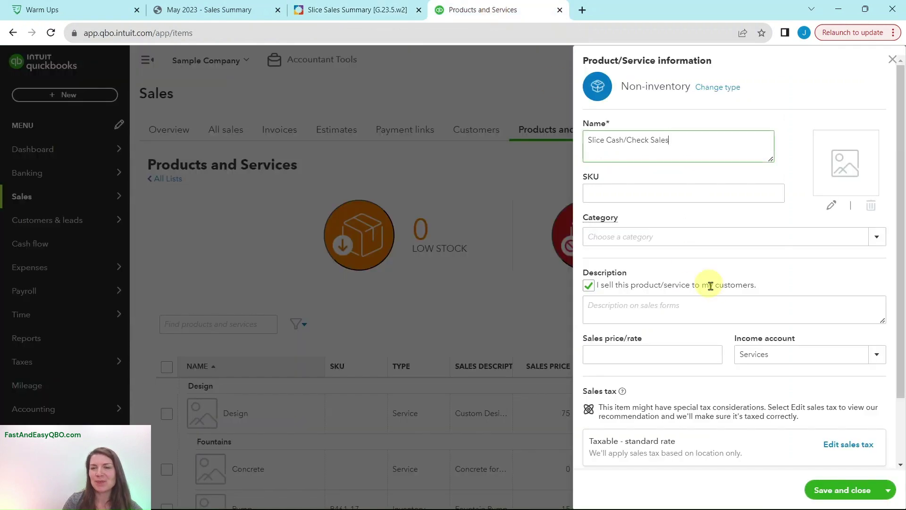
left_click(639, 237)
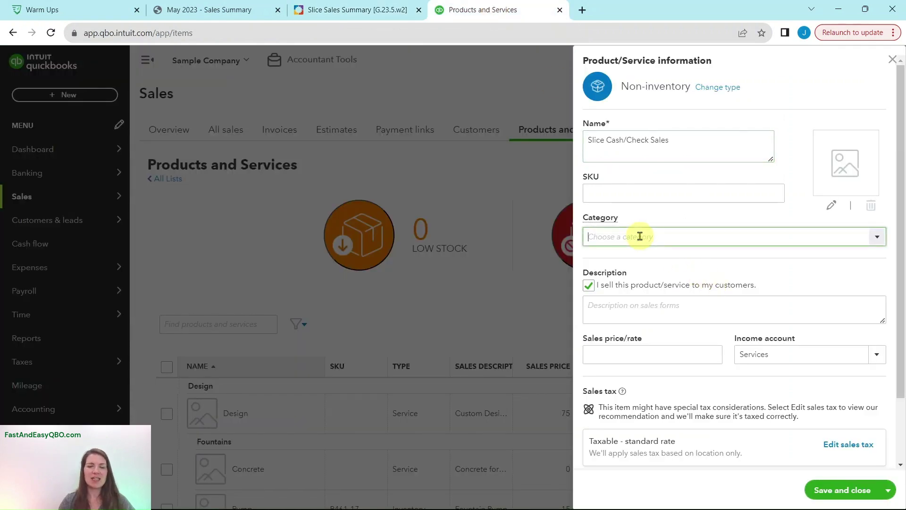
type("Slice")
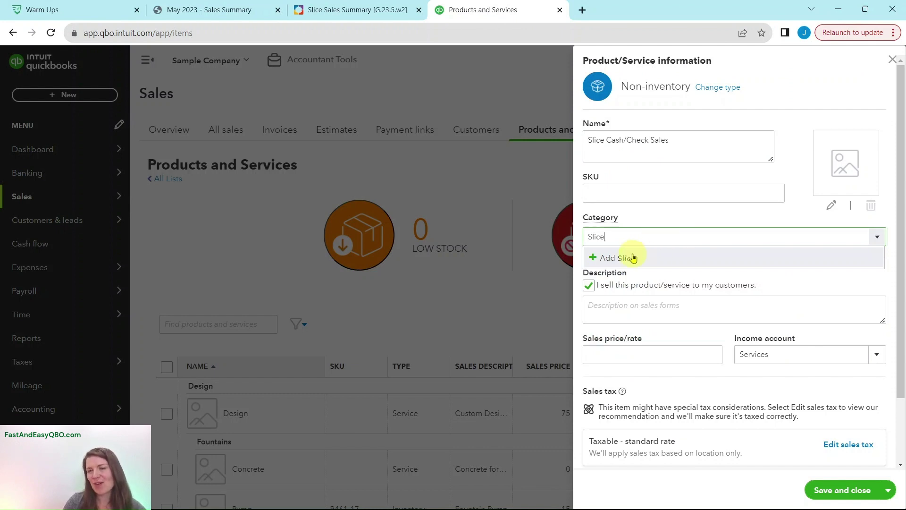
left_click(594, 258)
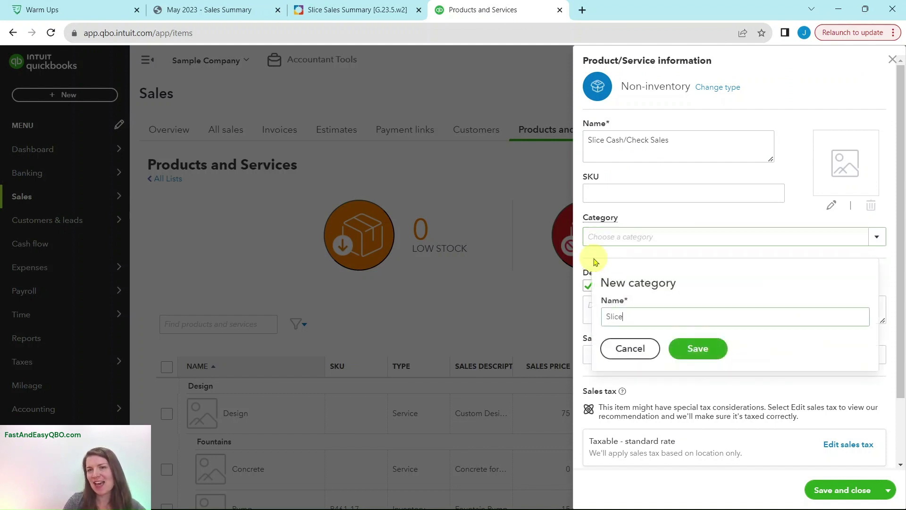
left_click(700, 353)
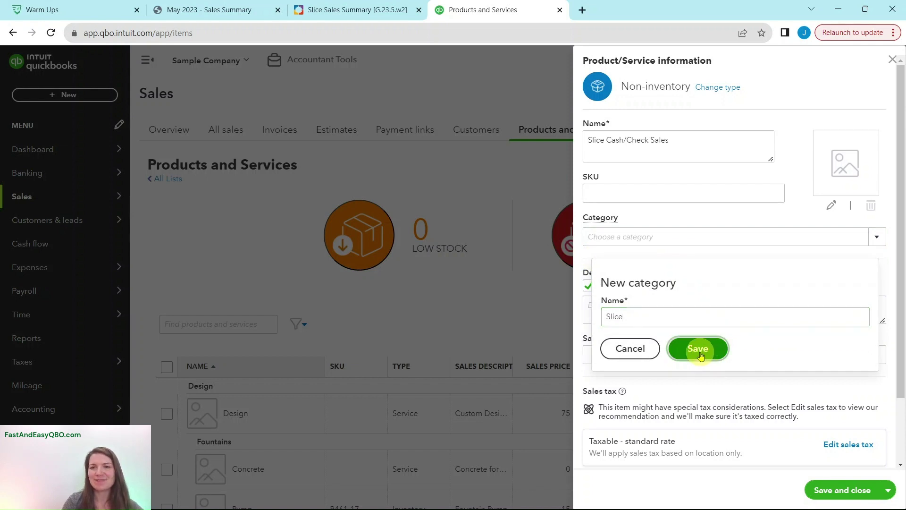
Step: Following Step 4 of the exercise, set the item's income account to Sales of Product Income, and save and close the item
left_click(356, 10)
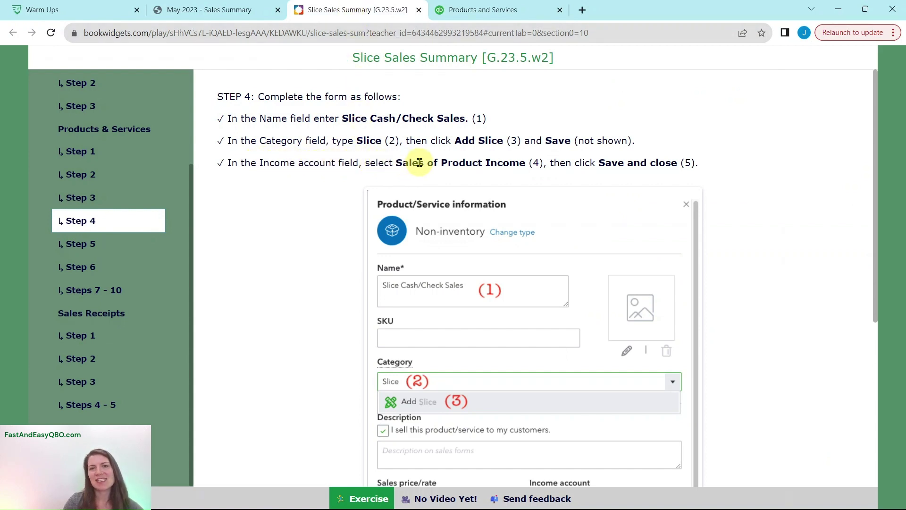
left_click(484, 11)
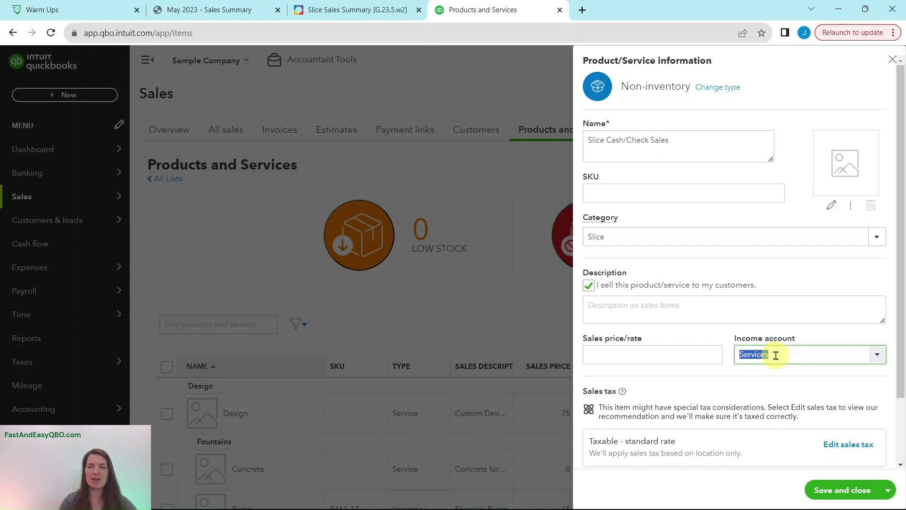
type("Sales of Product Income")
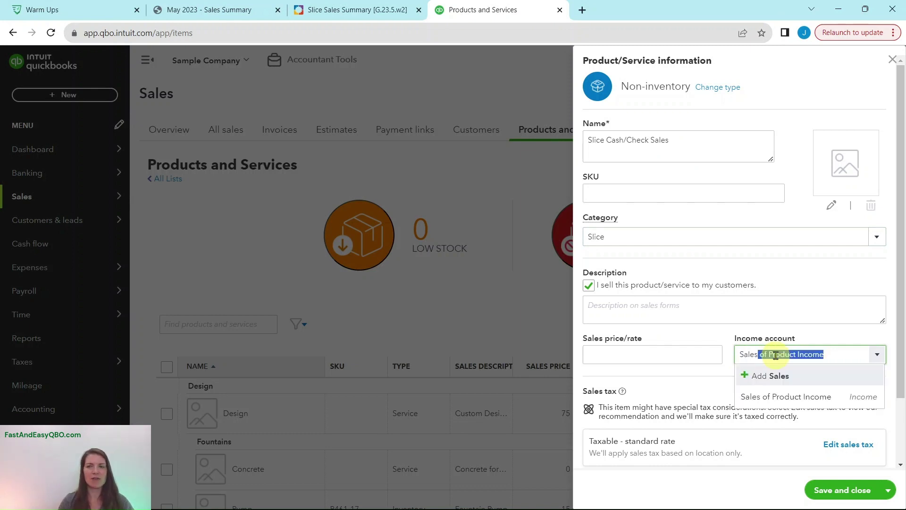
left_click(772, 401)
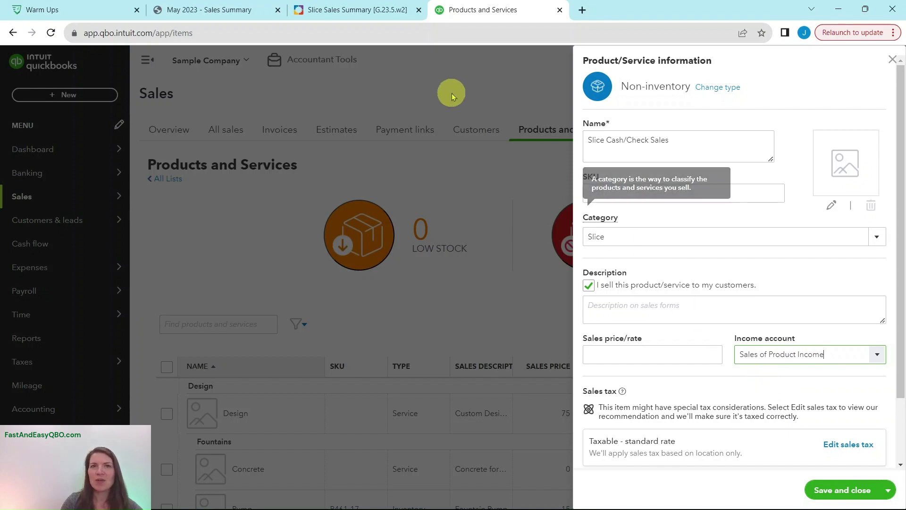
left_click(369, 14)
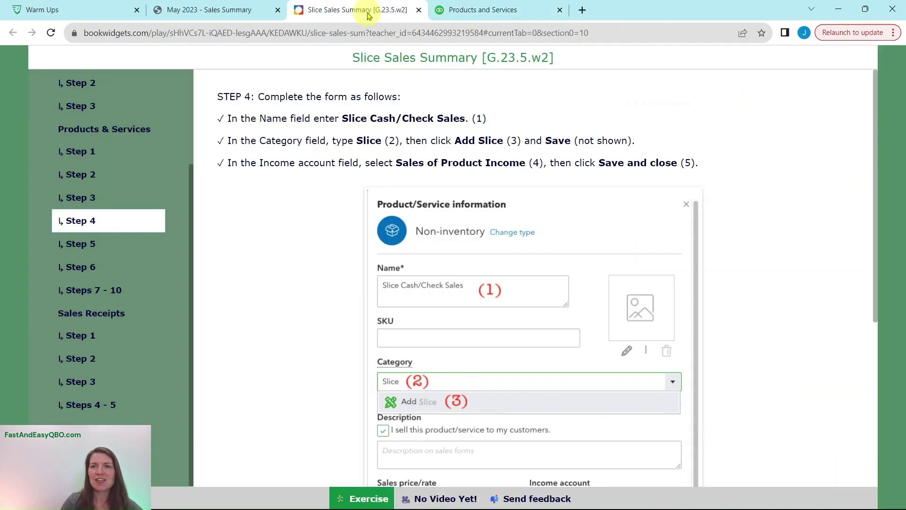
left_click(456, 10)
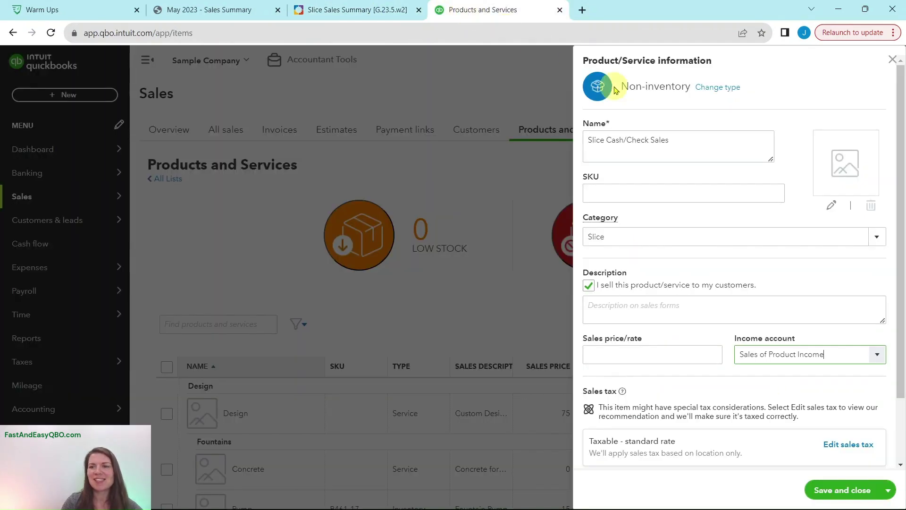
left_click(837, 489)
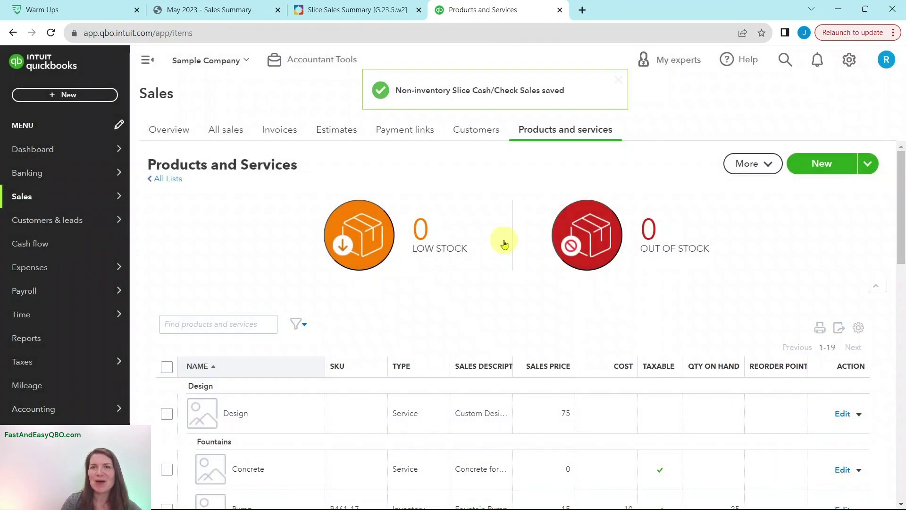
Step: Consult Step 5 of the Products & Services instructions and duplicate the Slice Cash/Check Sales item in QuickBooks
left_click(347, 15)
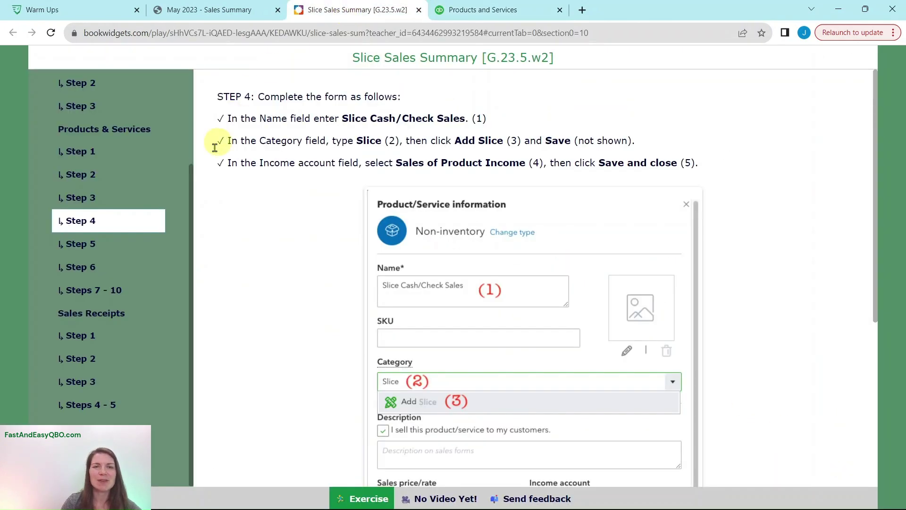
left_click(87, 250)
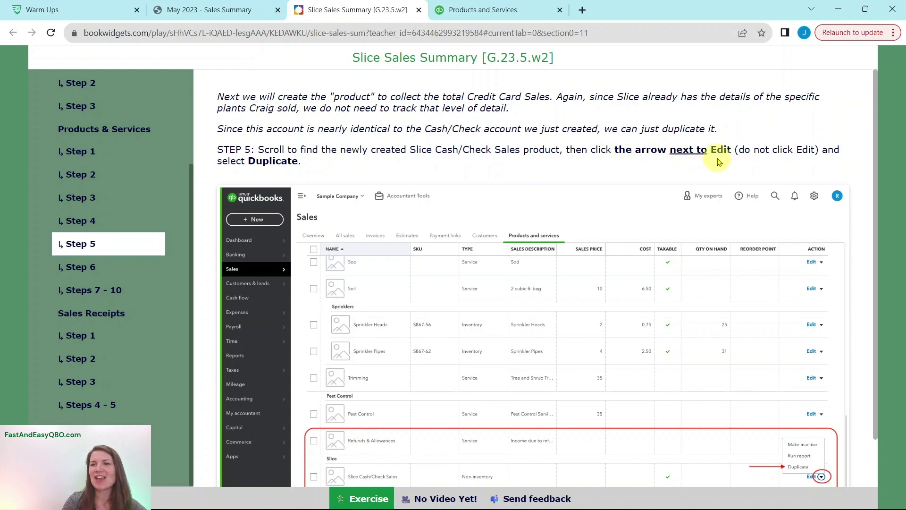
left_click(493, 10)
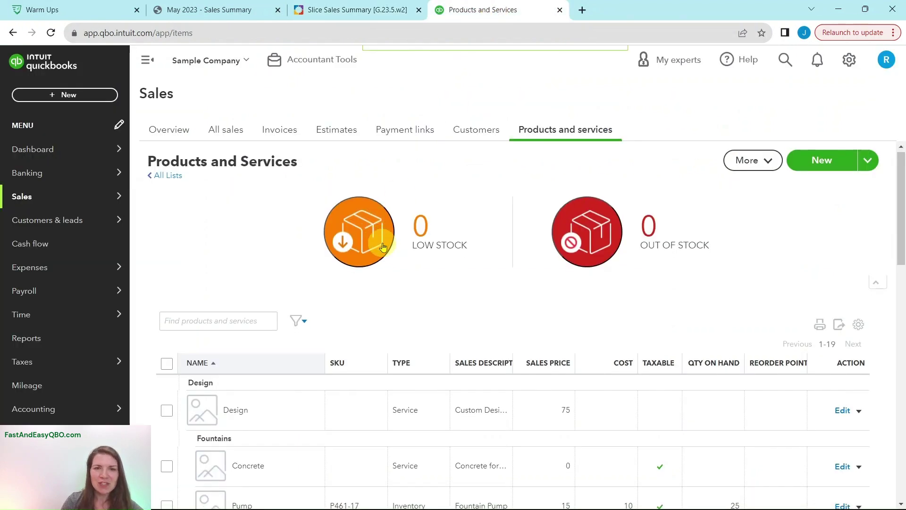
scroll(384, 247, "down", 10)
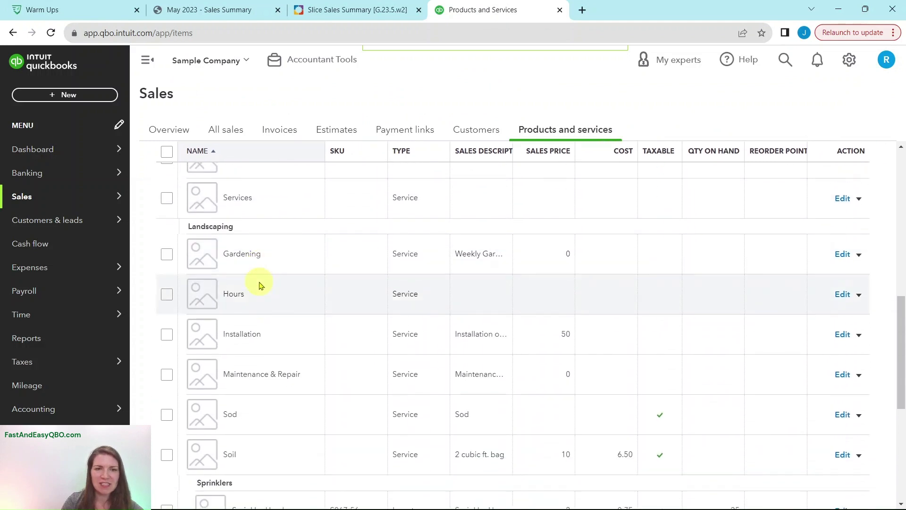
scroll(258, 285, "down", 6)
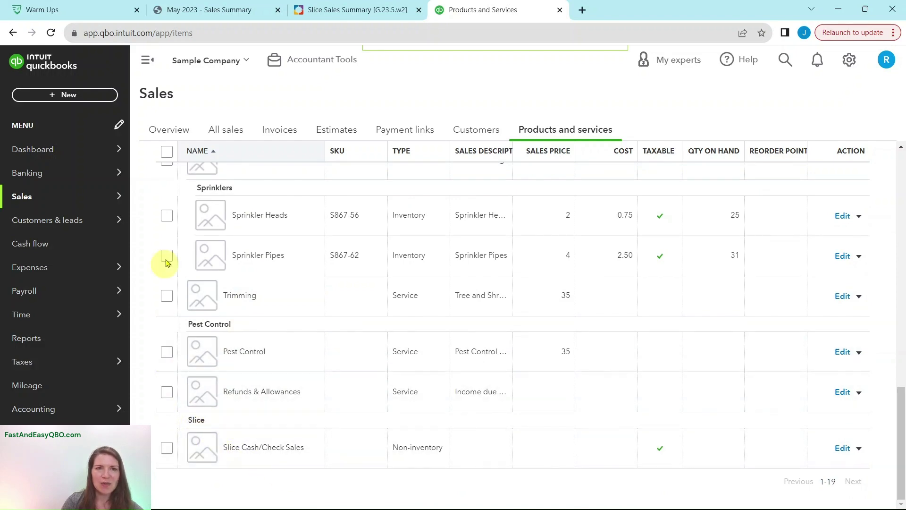
scroll(226, 378, "up", 7)
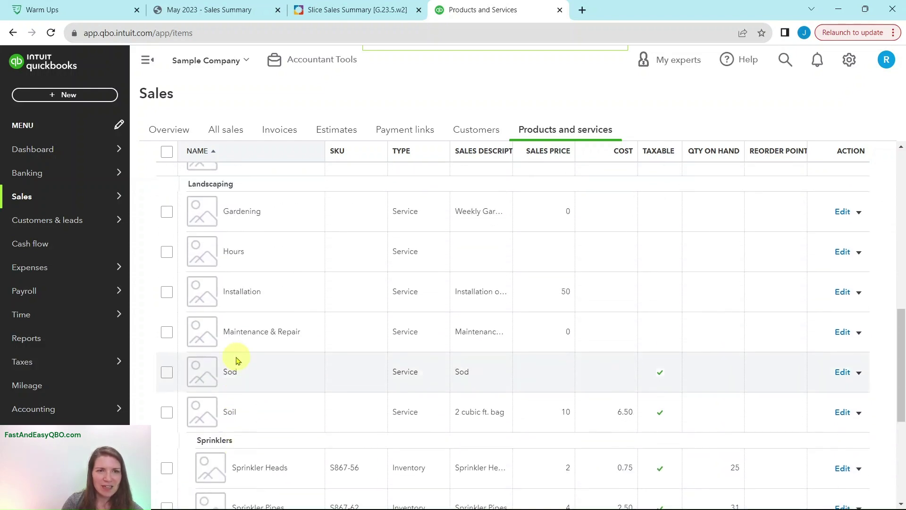
scroll(233, 364, "down", 6)
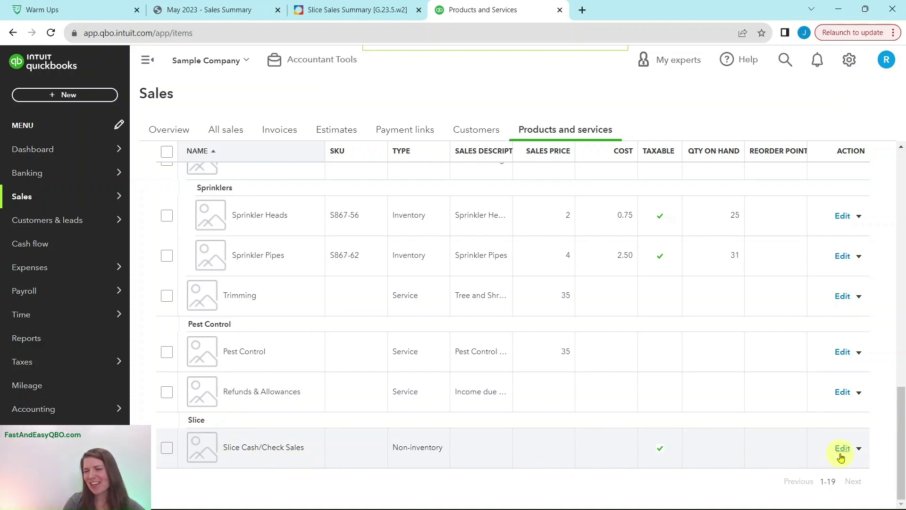
left_click(859, 449)
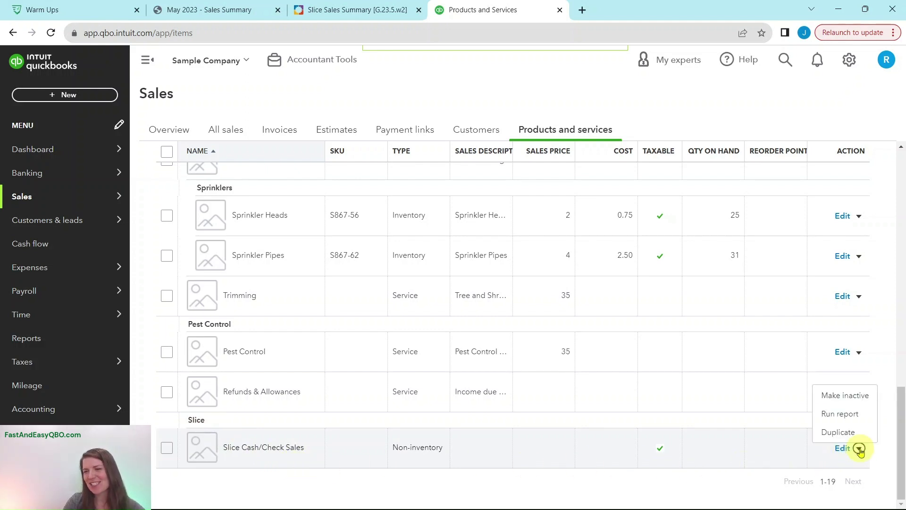
left_click(836, 432)
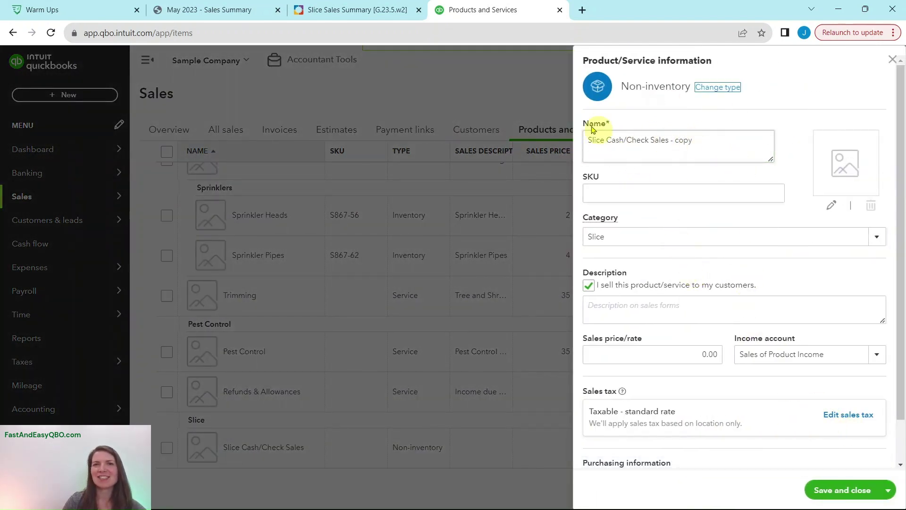
Step: Consult Step 6 of the exercise, rename the duplicated item Slice Credit Card Sales in QuickBooks, and save and close it
left_click(375, 14)
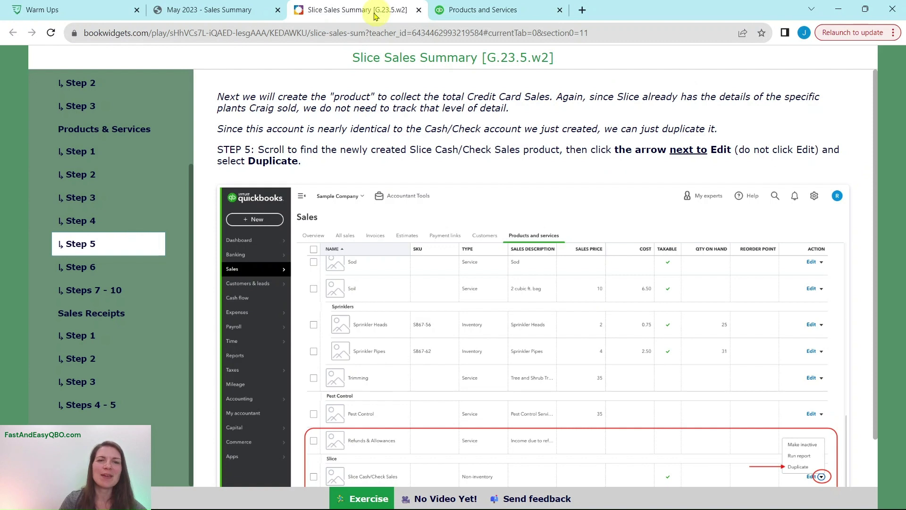
left_click(83, 271)
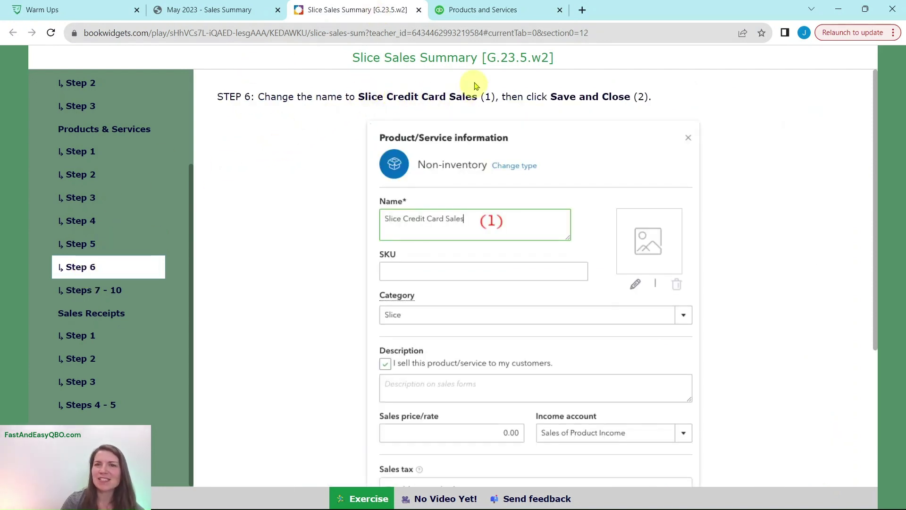
left_click(480, 11)
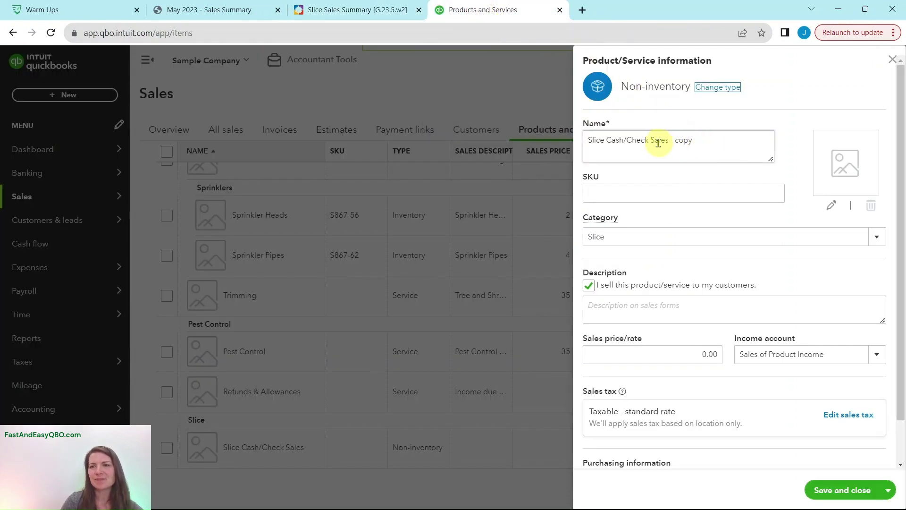
left_click_drag(650, 142, 607, 142)
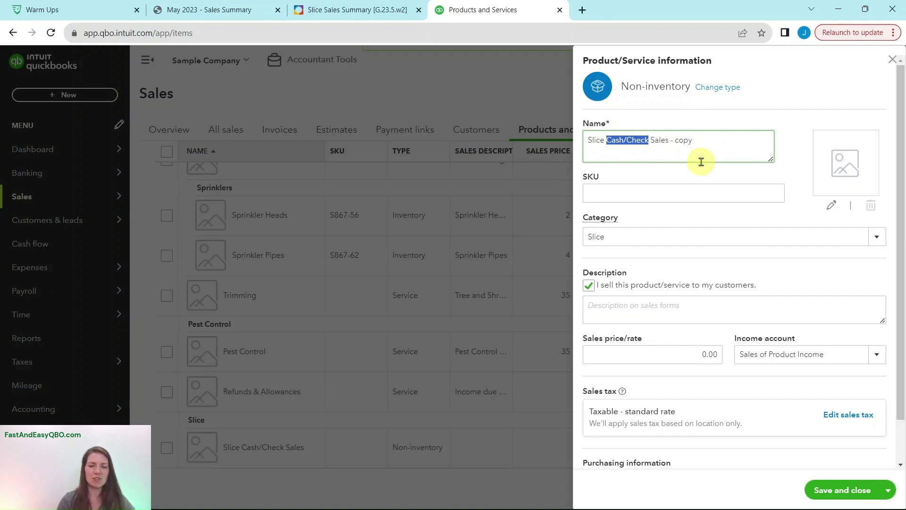
type("Card")
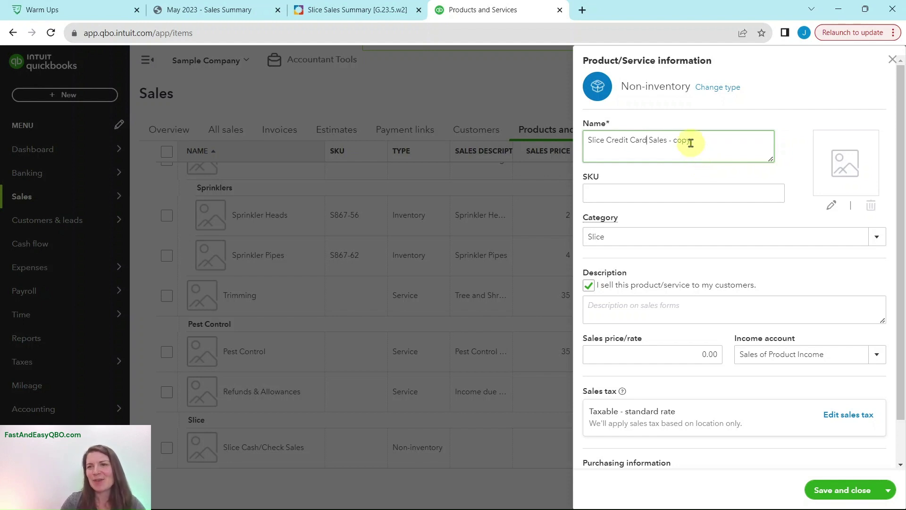
left_click_drag(691, 141, 669, 142)
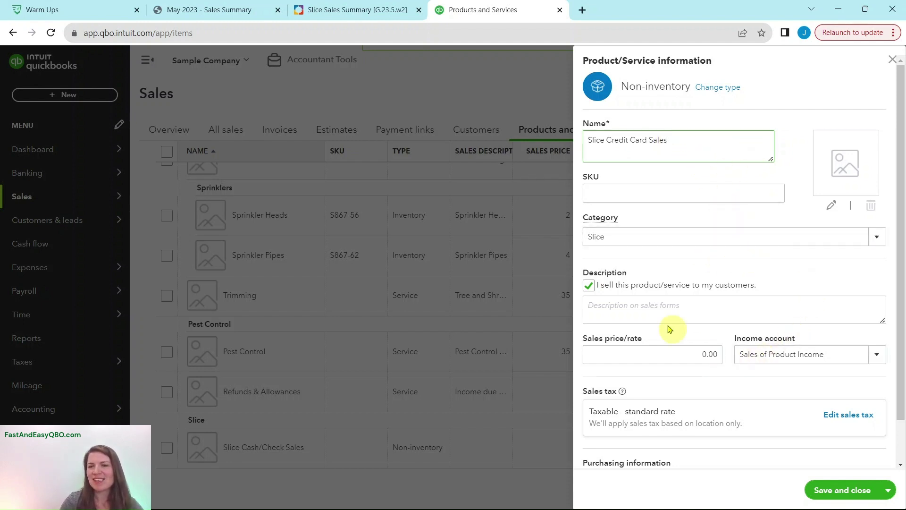
left_click(841, 492)
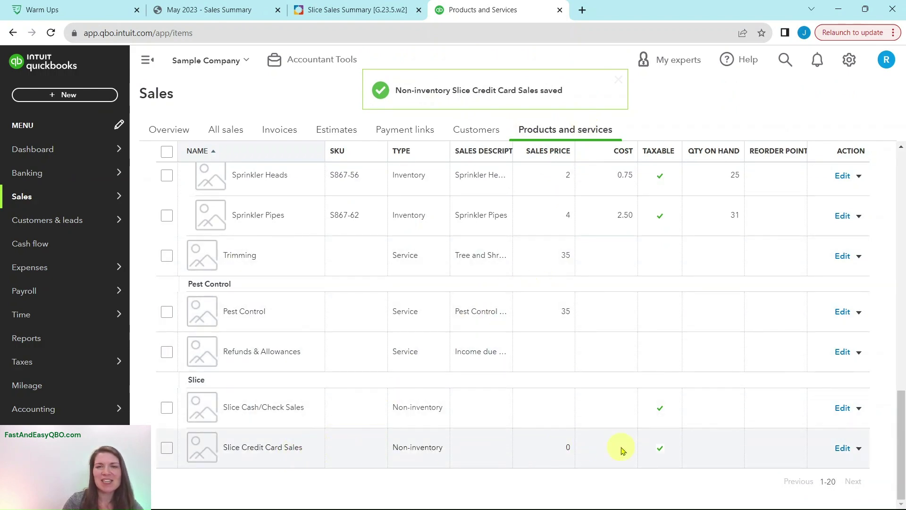
Step: Consult Steps 7 - 10 of the Products & Services instructions and duplicate the Slice Cash/Check Sales item again in QuickBooks
left_click(315, 10)
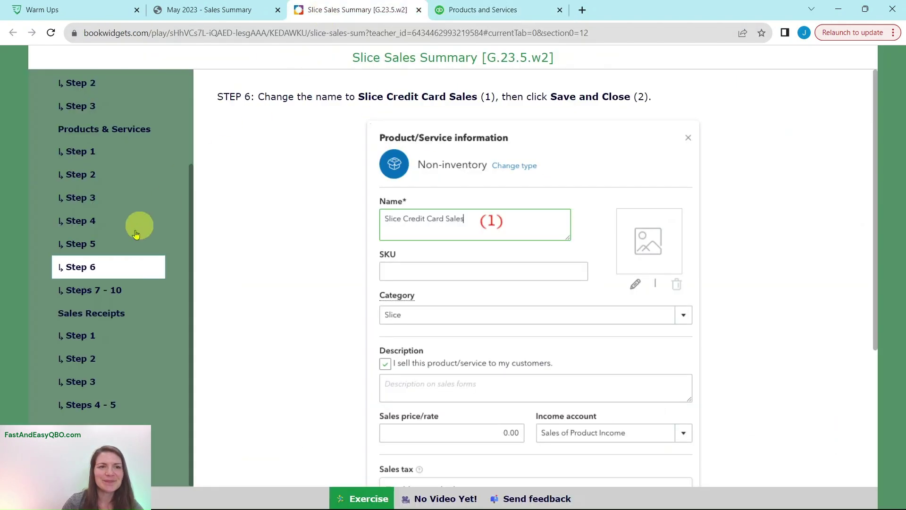
left_click(84, 290)
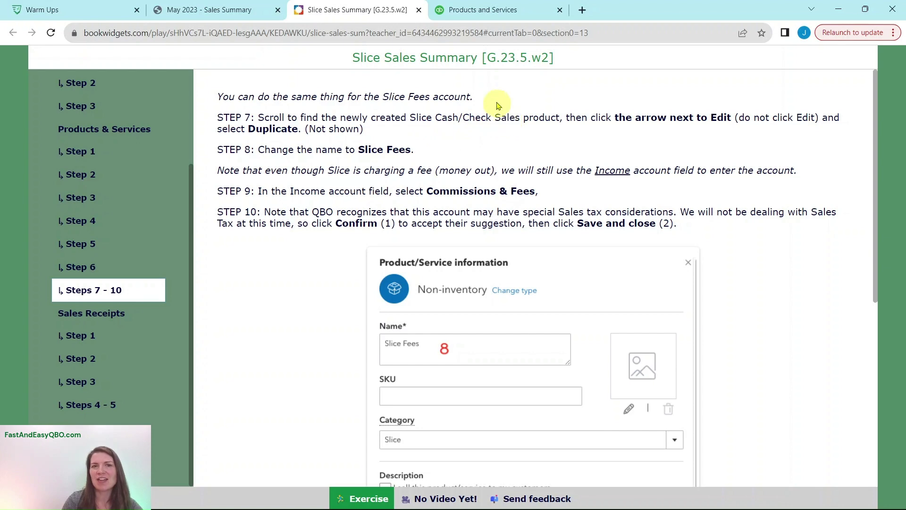
left_click(487, 12)
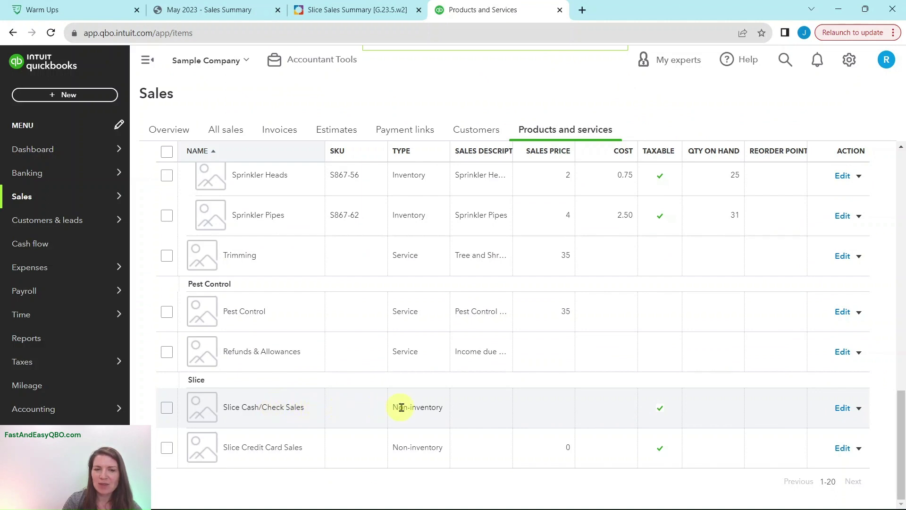
left_click(859, 409)
left_click(839, 464)
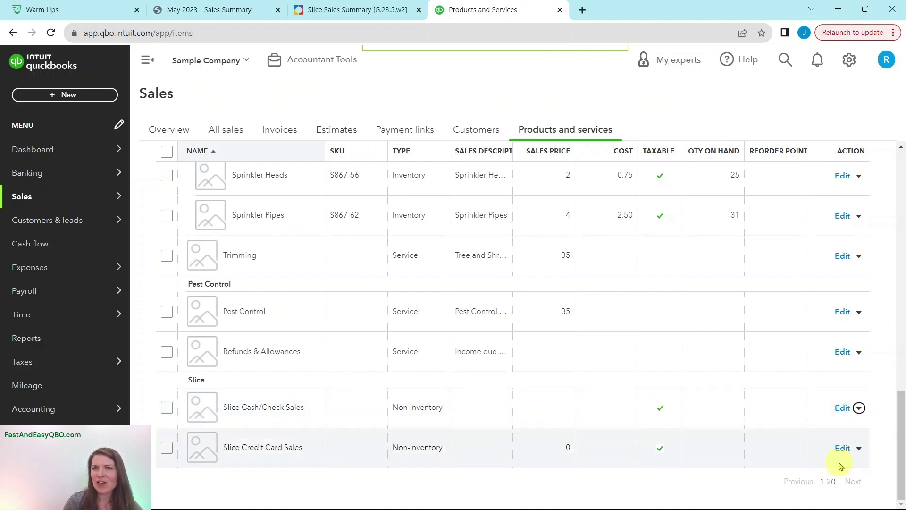
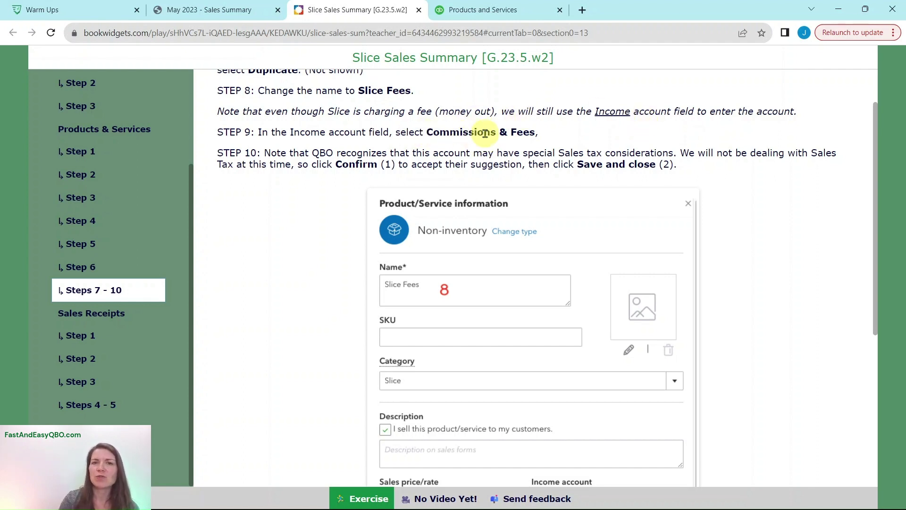
Step: Back in QuickBooks, set the Slice Fees item's income account to Commissions & fees
left_click(491, 9)
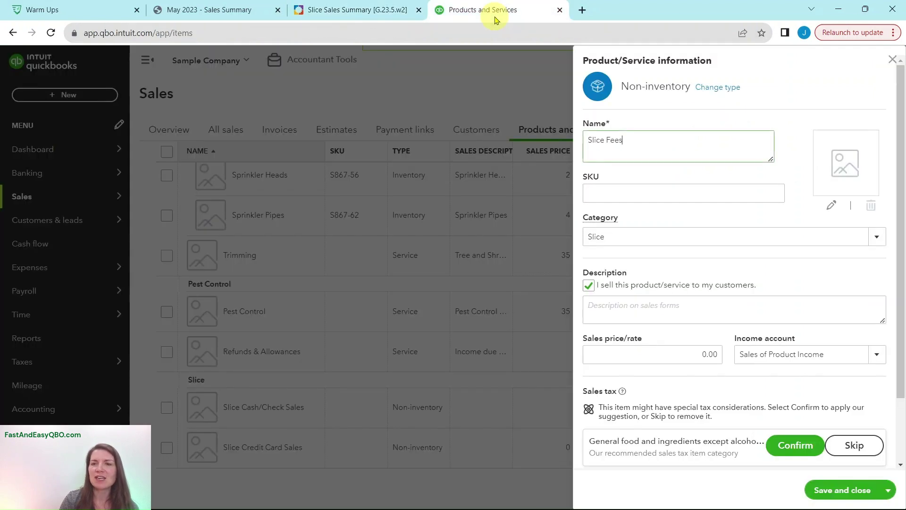
left_click(830, 354)
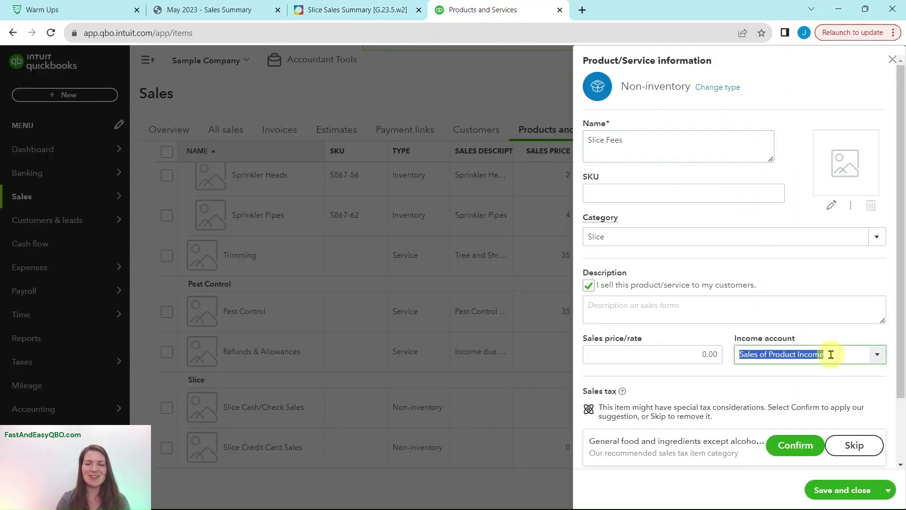
type("Commi")
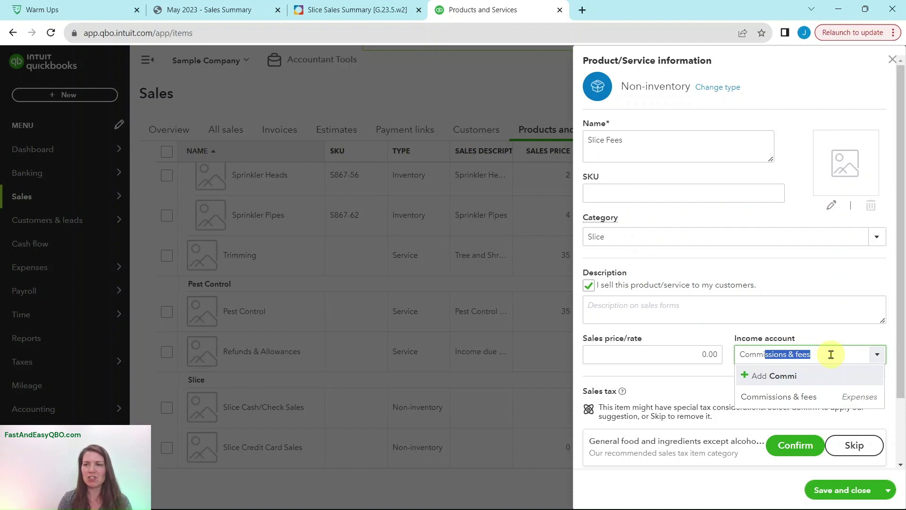
left_click(787, 399)
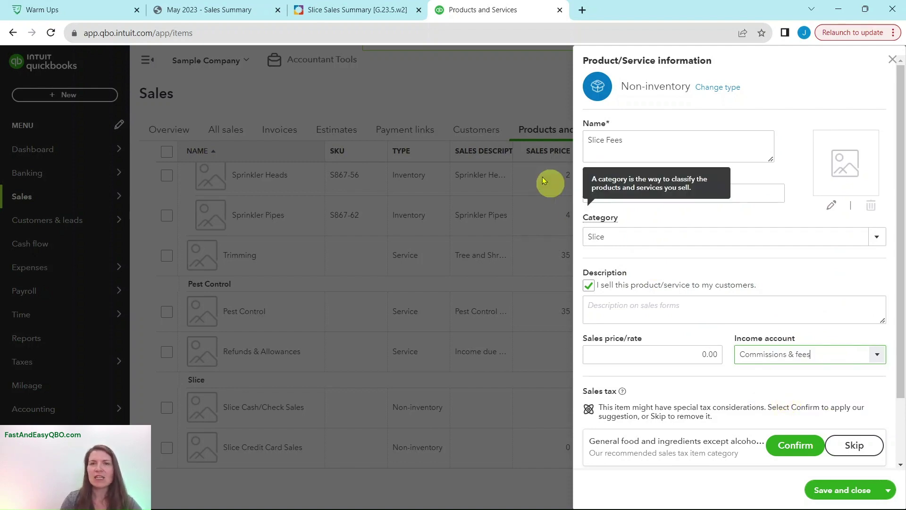
Step: Following Step 10 of the exercise, accept the suggested sales tax category for Slice Fees in QuickBooks, and save and close the item
left_click(368, 16)
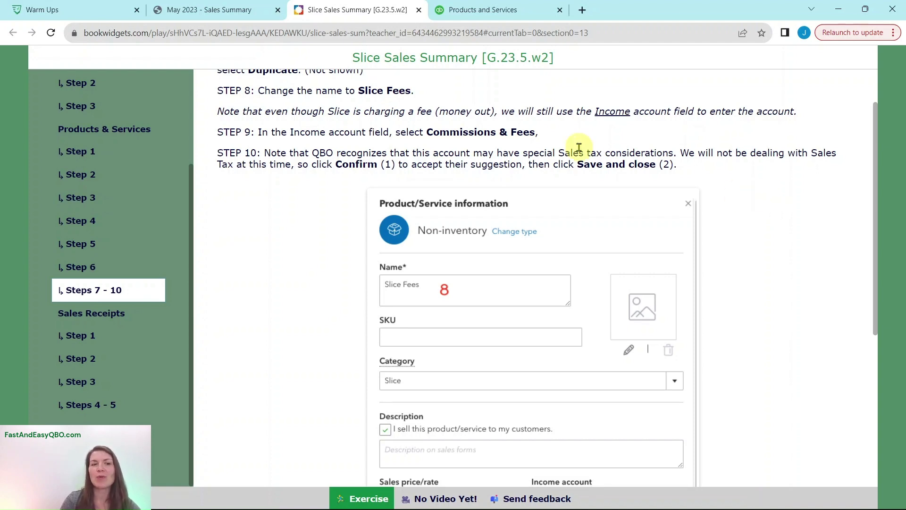
left_click(504, 14)
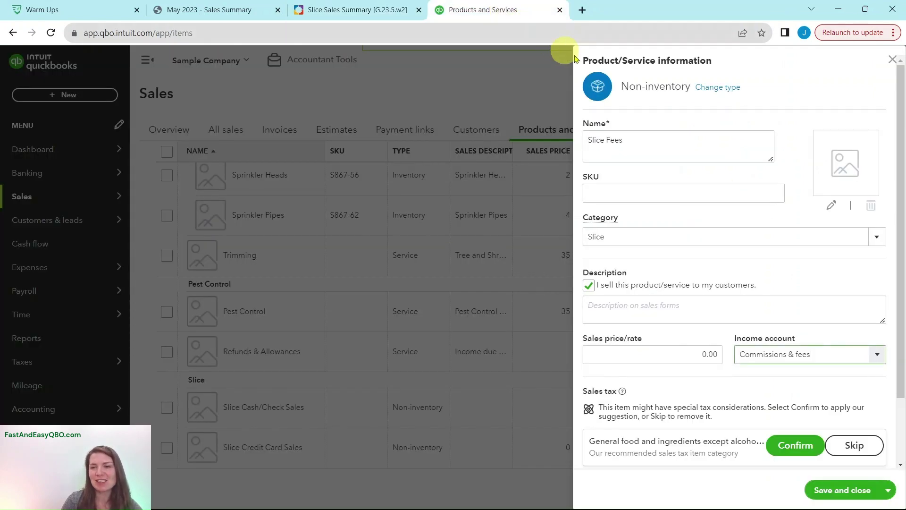
scroll(788, 302, "down", 2)
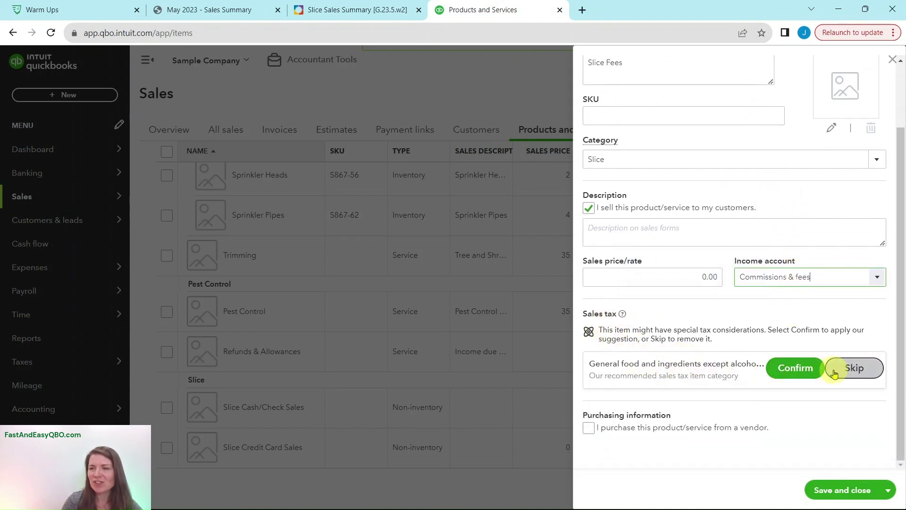
left_click(796, 373)
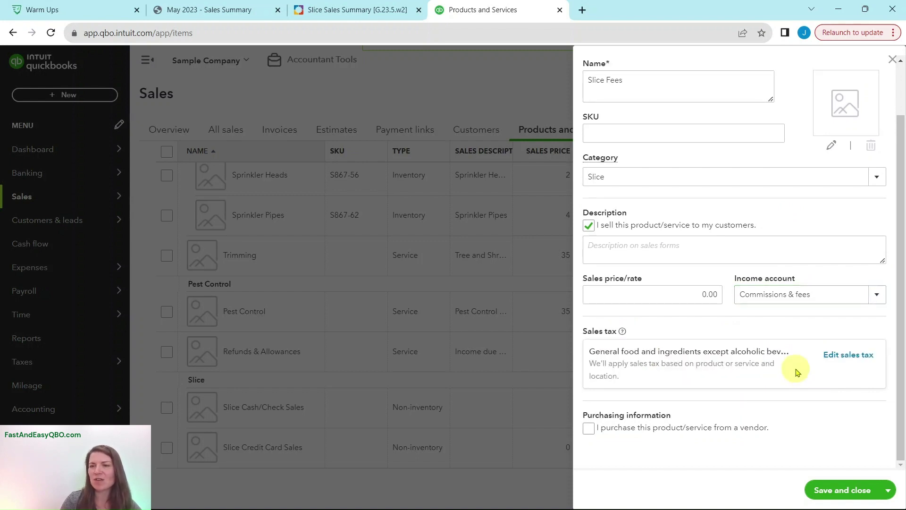
left_click(842, 491)
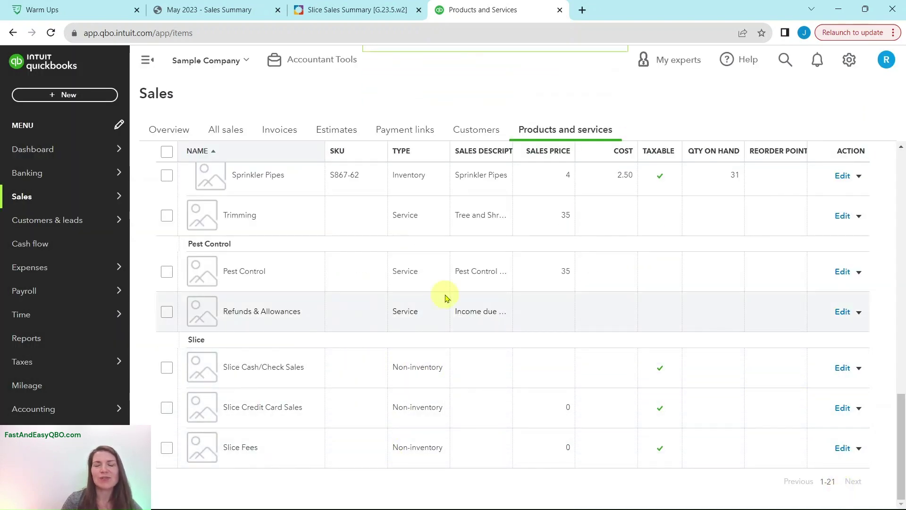
Step: Consult the Sales Receipts introduction and Step 1 of the exercise, and start a new sales receipt in QuickBooks
left_click(355, 10)
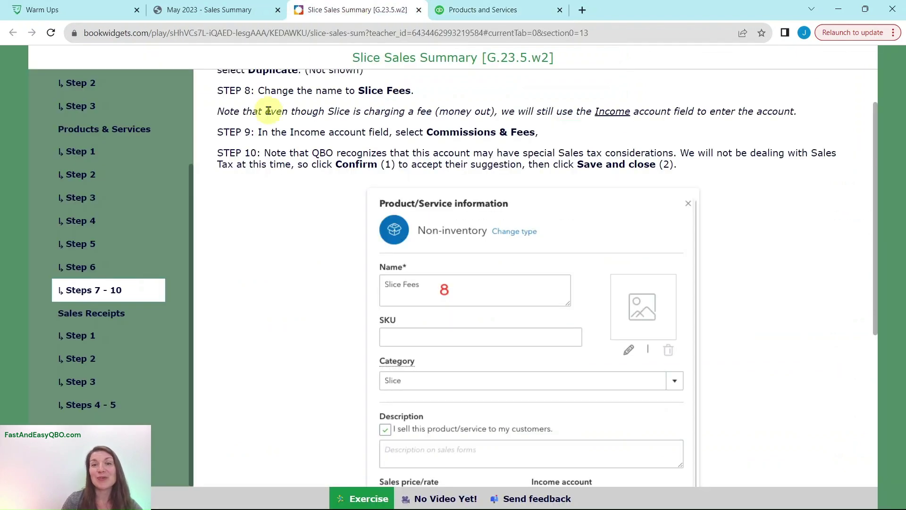
left_click(64, 315)
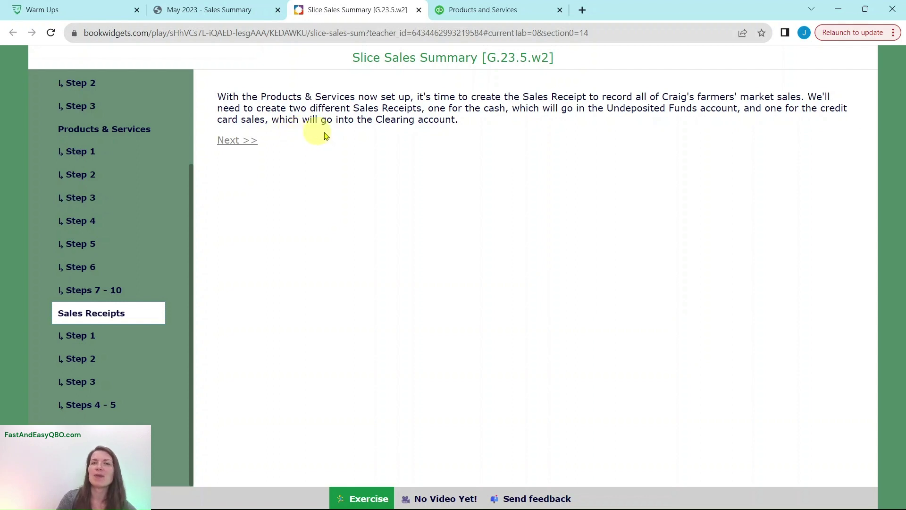
left_click(89, 336)
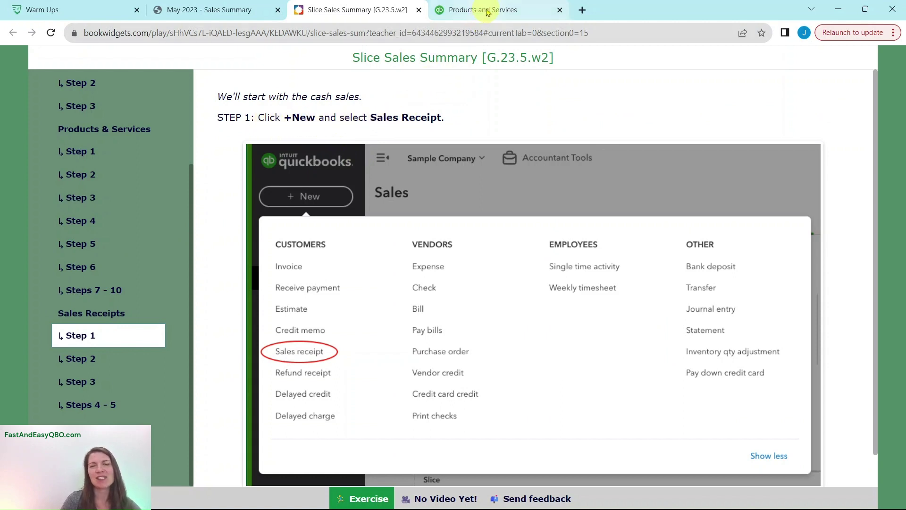
left_click(460, 10)
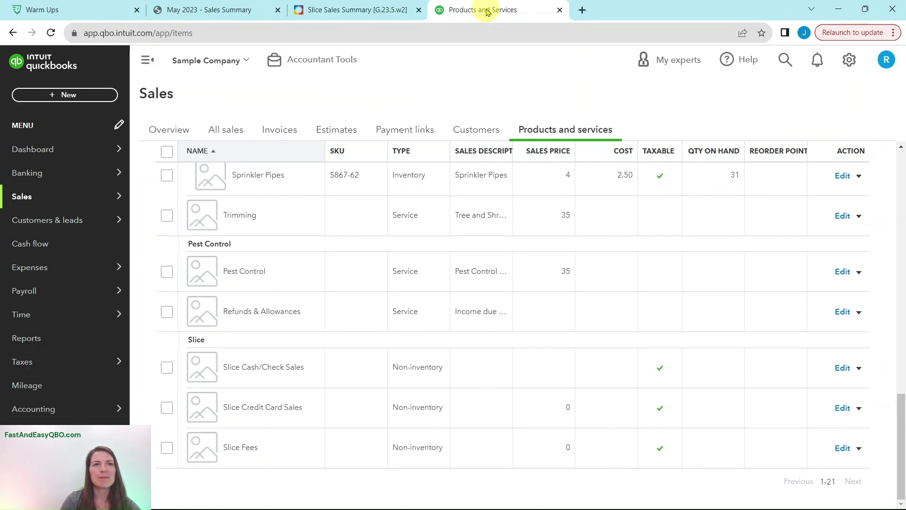
left_click(60, 97)
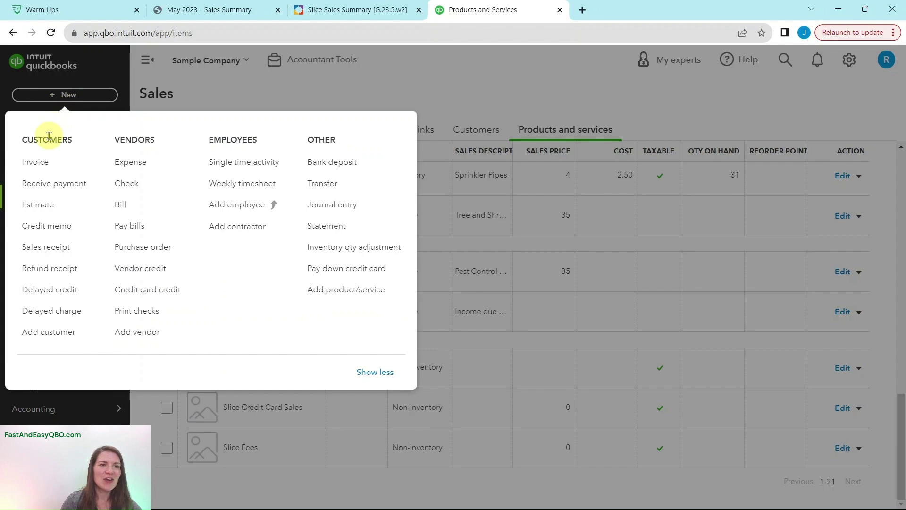
left_click(50, 249)
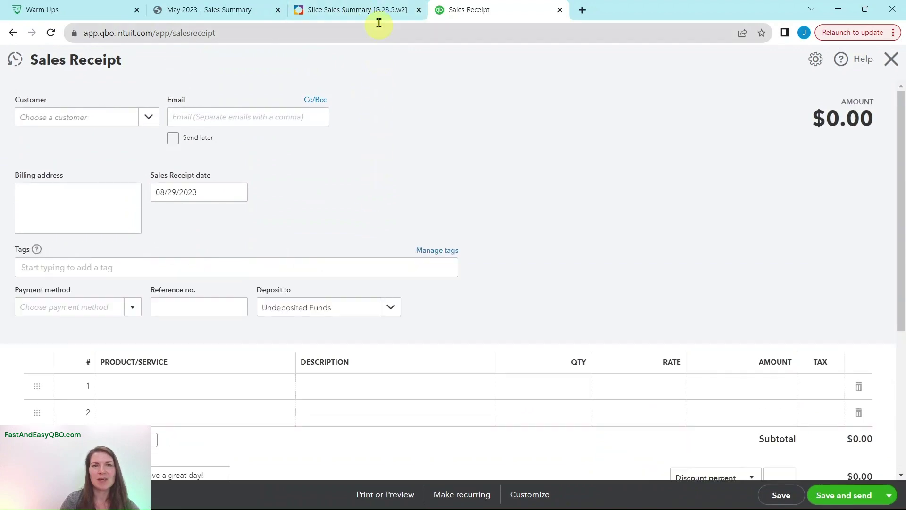
Step: Consult Step 2 of the exercise and start adding Slice Sales as a new customer on the QuickBooks sales receipt
left_click(375, 10)
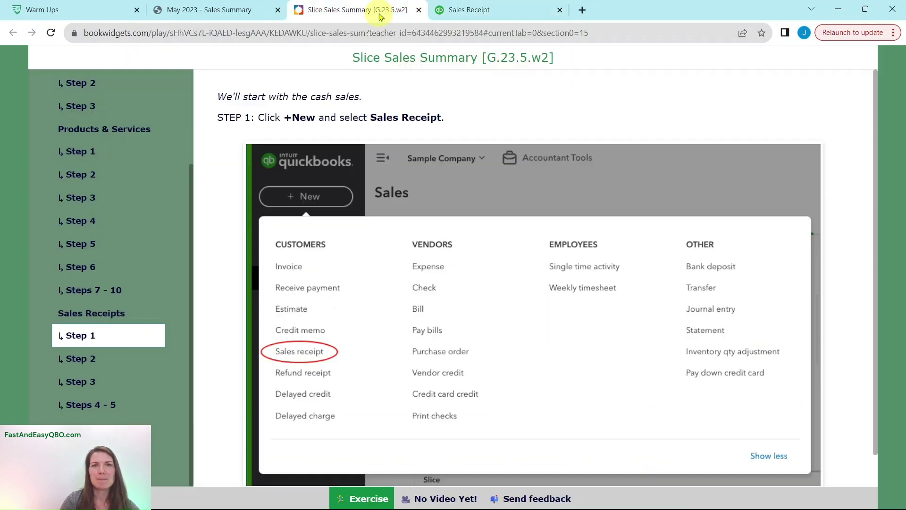
left_click(85, 359)
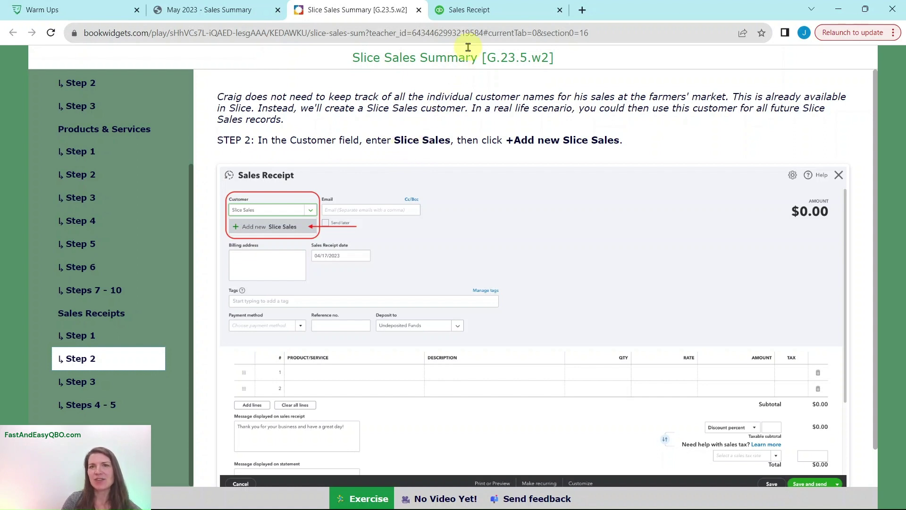
left_click(500, 14)
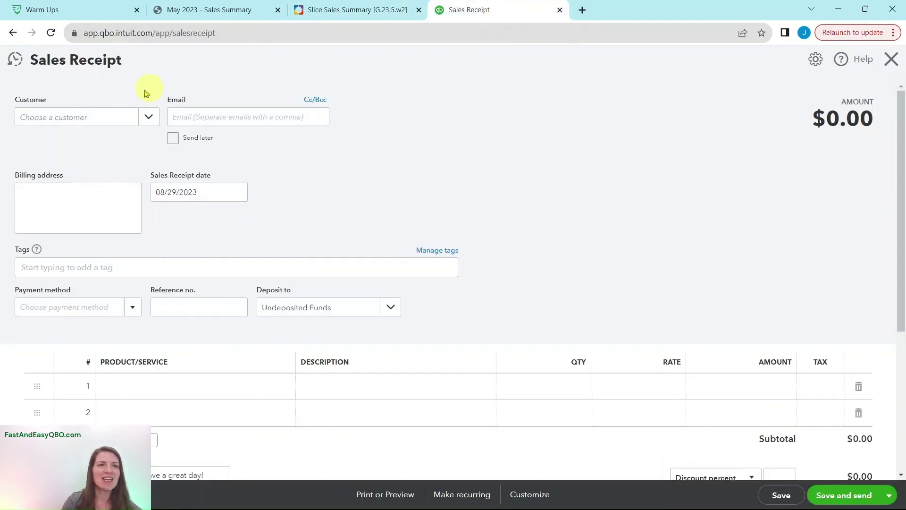
left_click(37, 122)
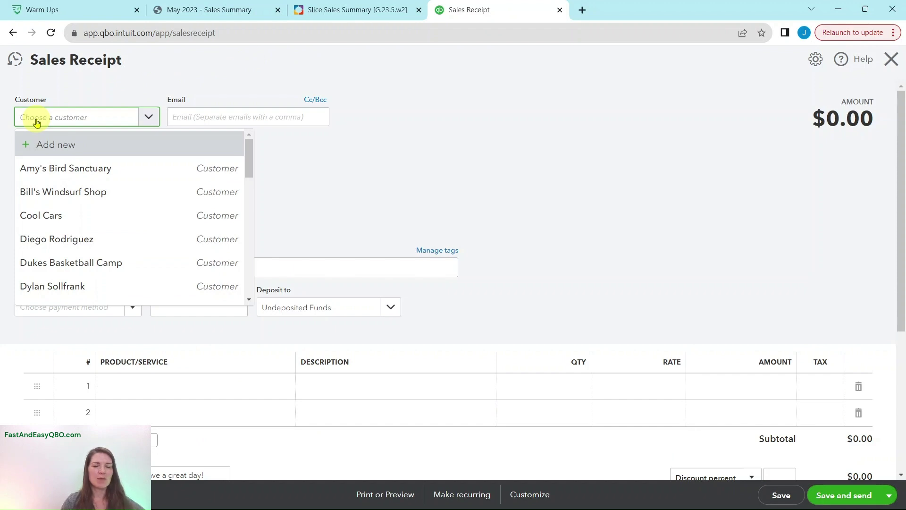
type("Sli")
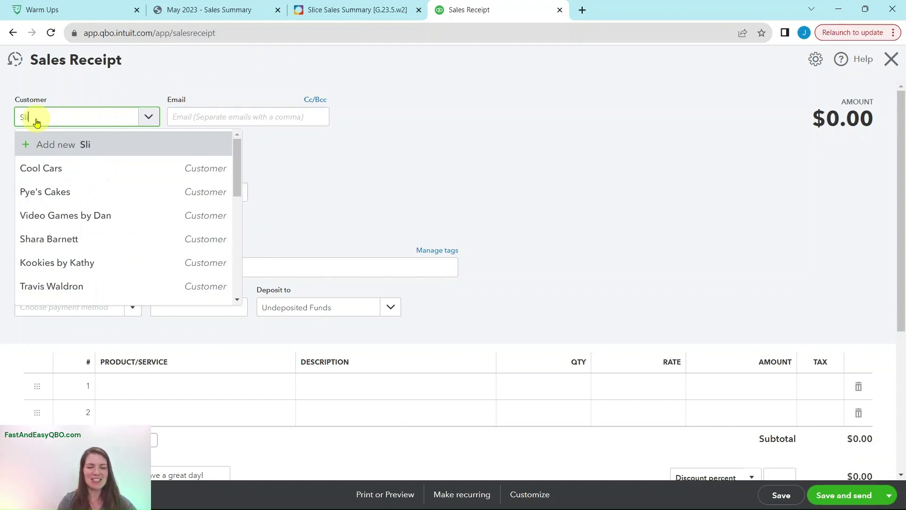
type("ce Sales")
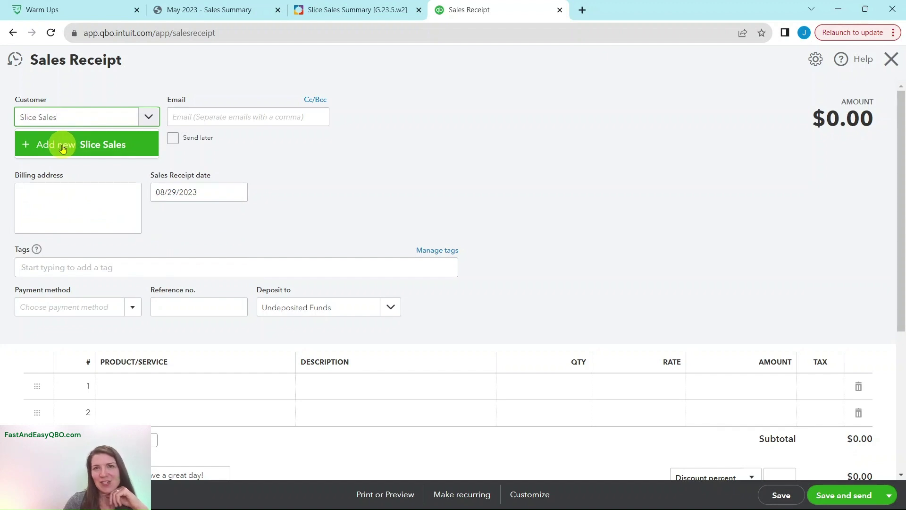
left_click(28, 148)
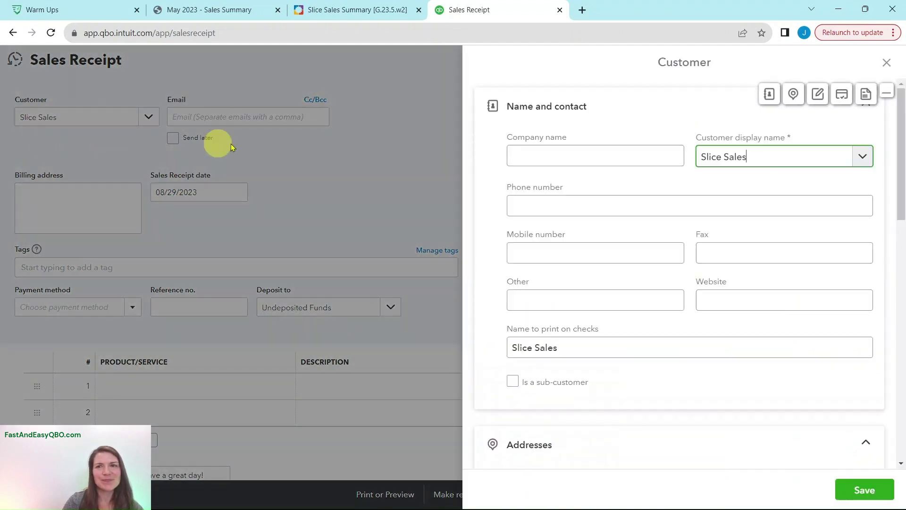
Step: Consult Step 3 of the exercise and save the new Slice Sales customer in QuickBooks without further details
left_click(363, 16)
left_click(83, 381)
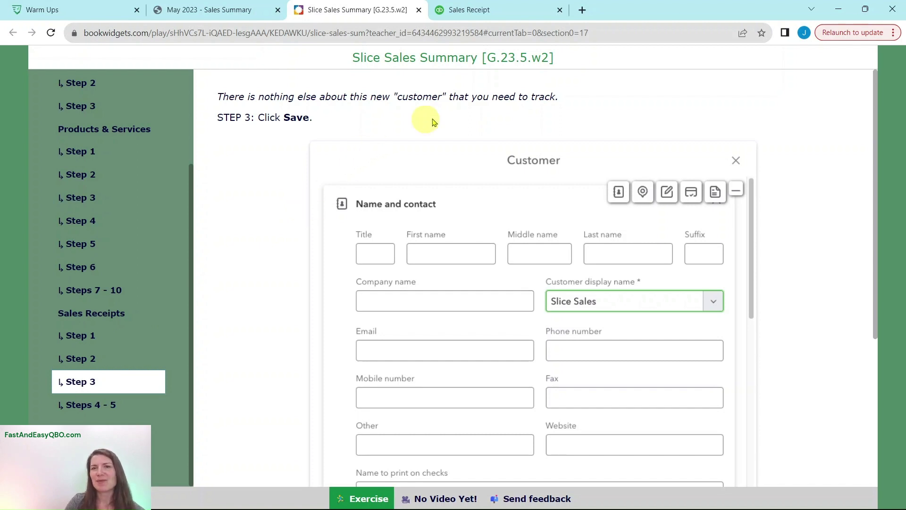
left_click(495, 9)
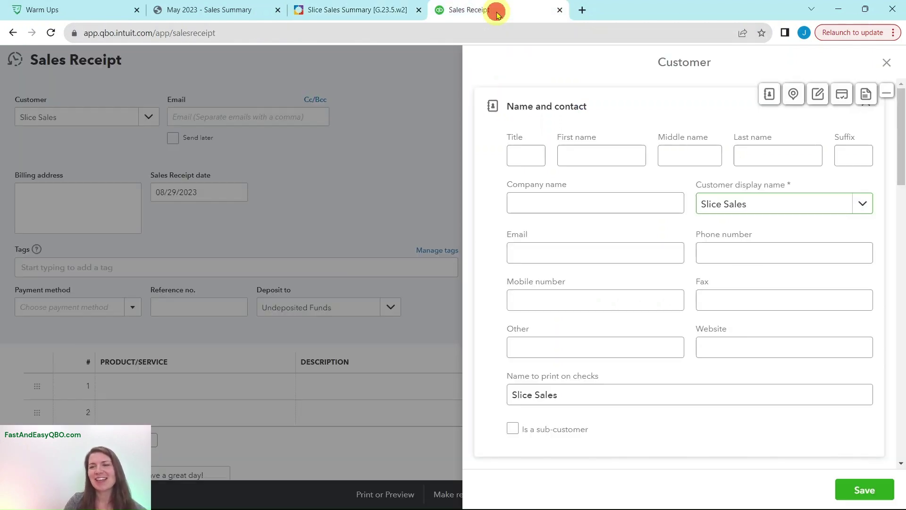
left_click(870, 492)
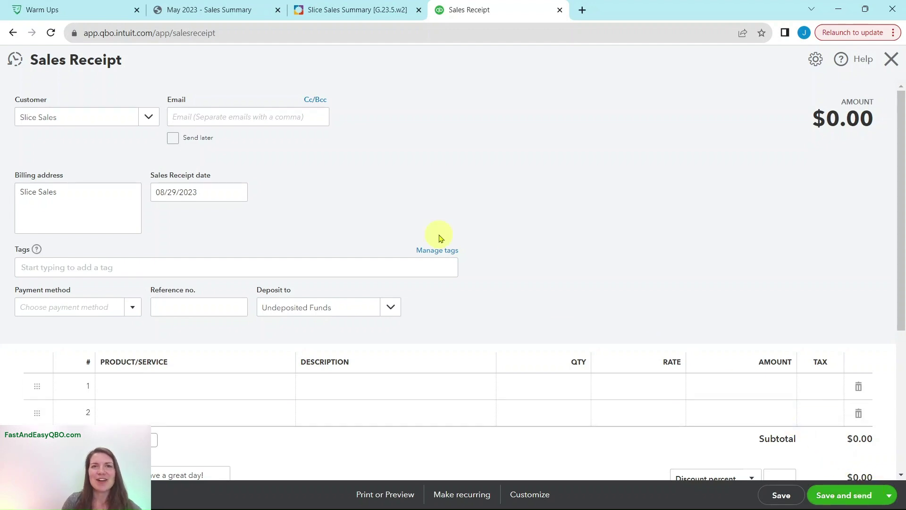
Step: Consult Steps 4 - 5 and the period on the sales summary PDF, and set the sales receipt date in QuickBooks to 07/31/2023
left_click(340, 9)
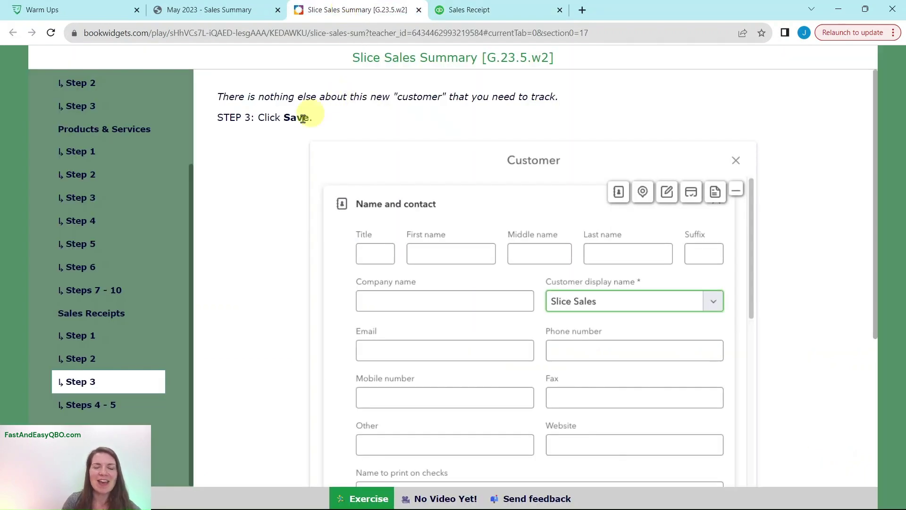
left_click(60, 405)
scroll(467, 195, "down", 2)
scroll(466, 195, "up", 1)
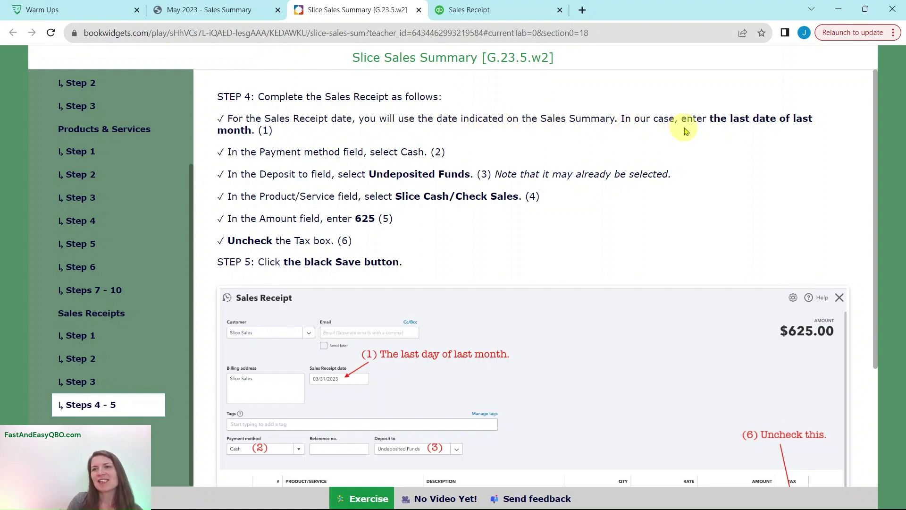
left_click(242, 13)
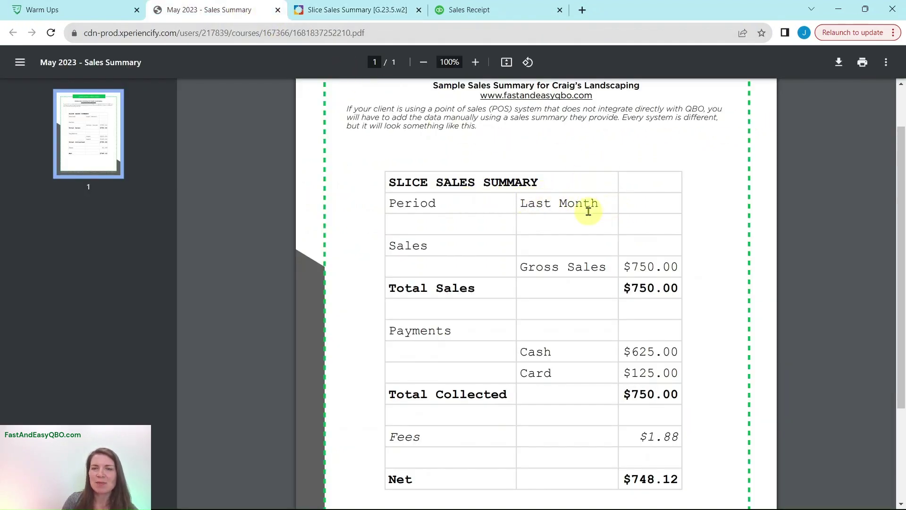
left_click(473, 10)
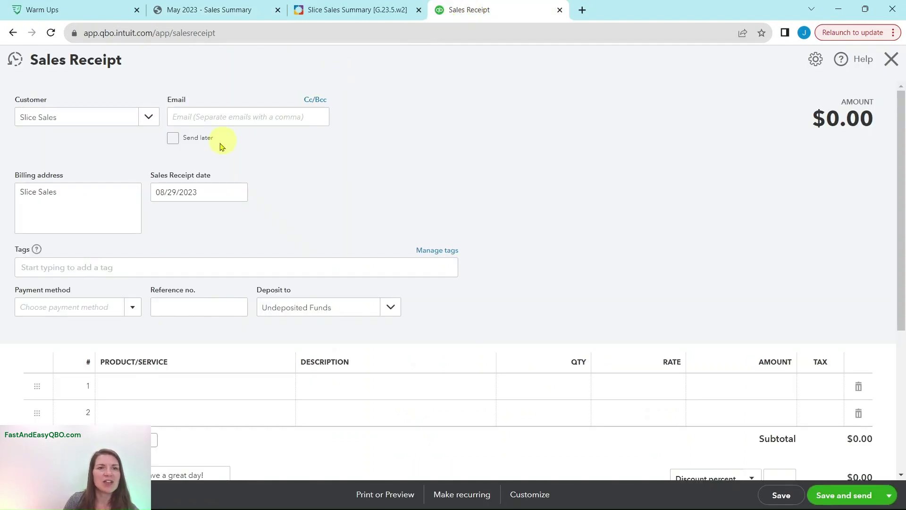
triple_click(198, 192)
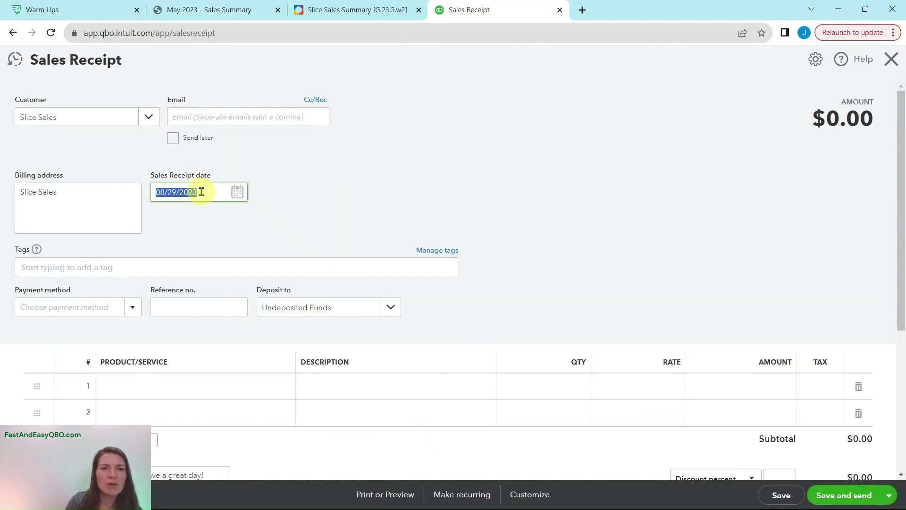
left_click(237, 192)
left_click(162, 222)
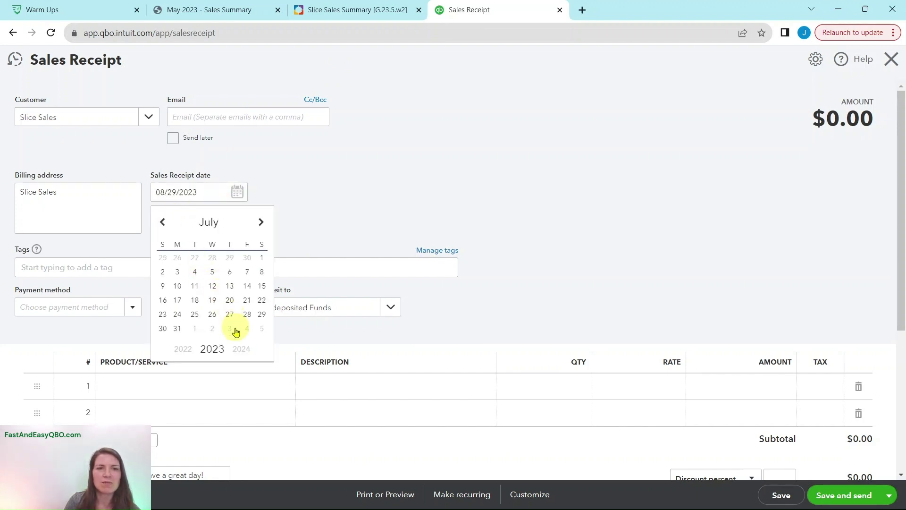
left_click(177, 329)
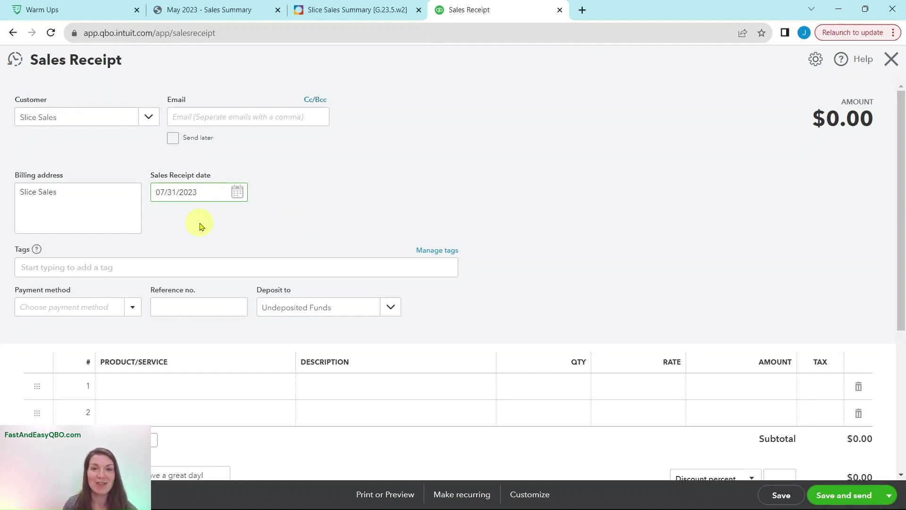
Step: Check the payment instruction in Step 4 of the exercise and set the sales receipt's payment method to Cash in QuickBooks
left_click(334, 9)
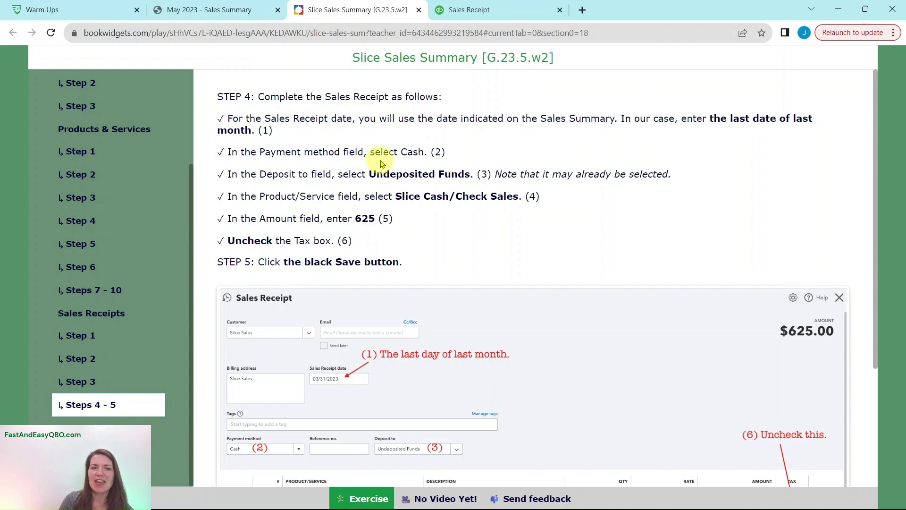
left_click(455, 10)
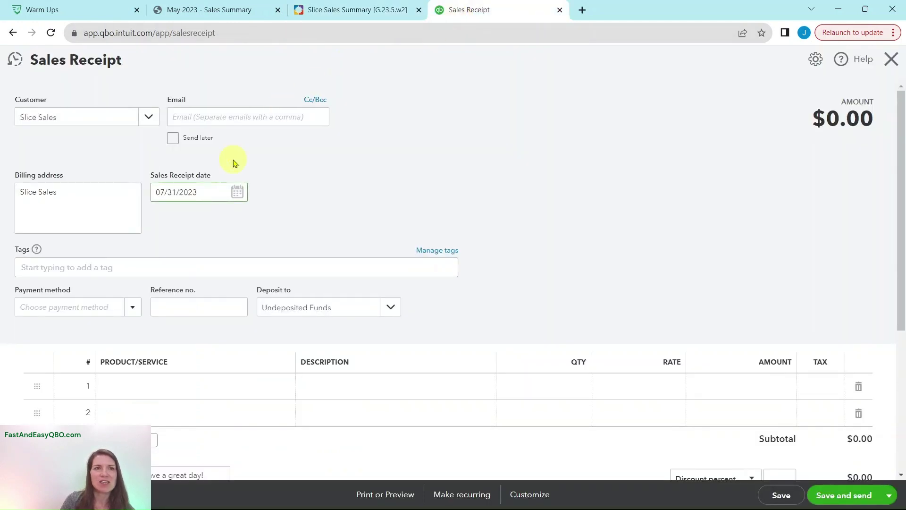
left_click(77, 306)
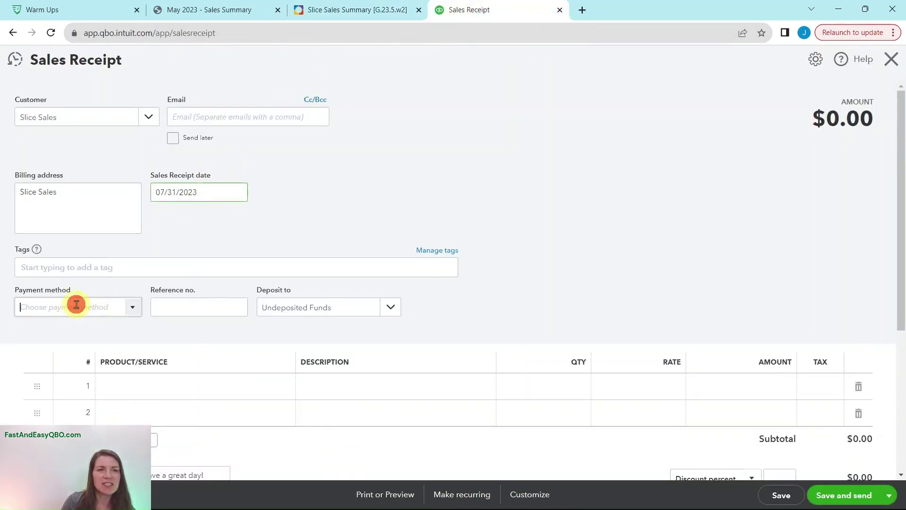
left_click(132, 308)
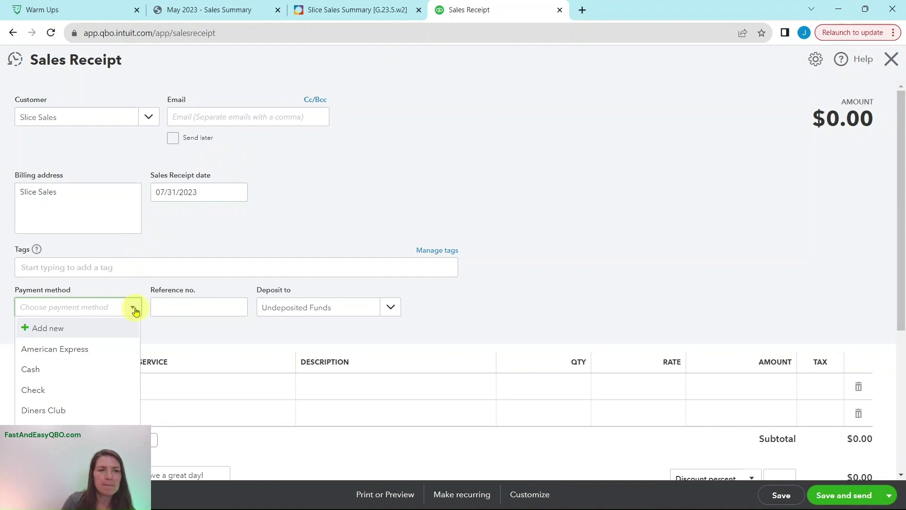
left_click(27, 376)
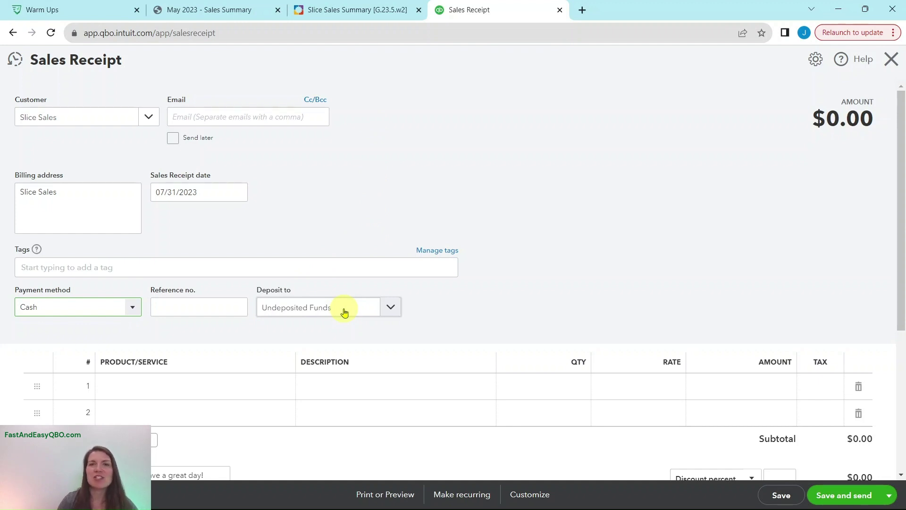
Step: Check the product instruction in Step 4 and select Slice Cash/Check Sales on the first line of the QuickBooks sales receipt
left_click(352, 11)
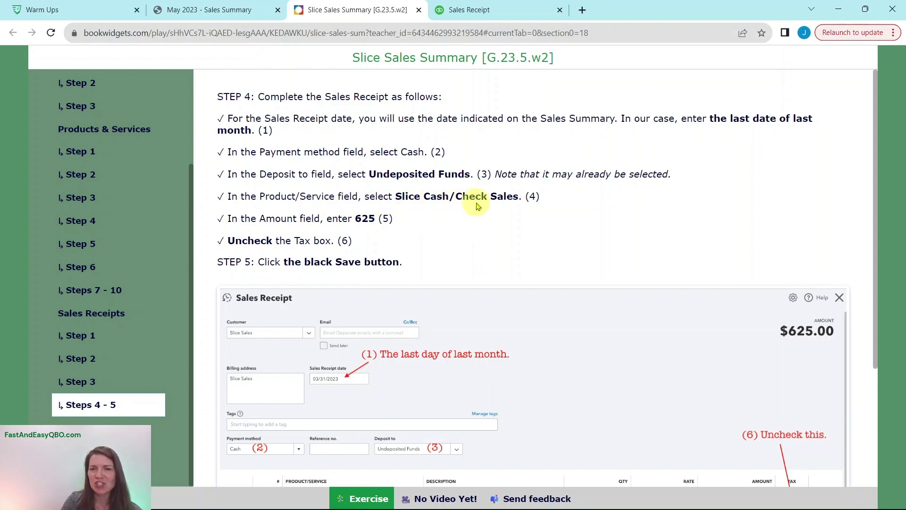
left_click(473, 13)
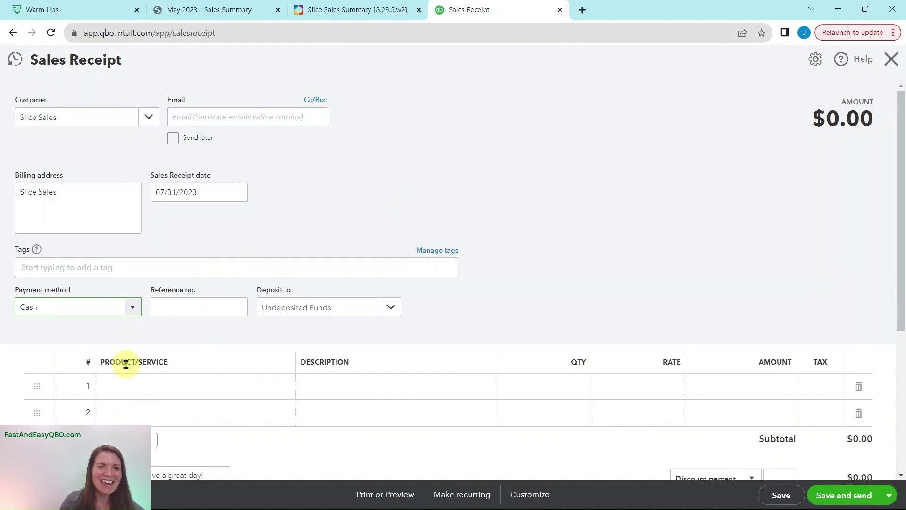
left_click(131, 388)
left_click(132, 387)
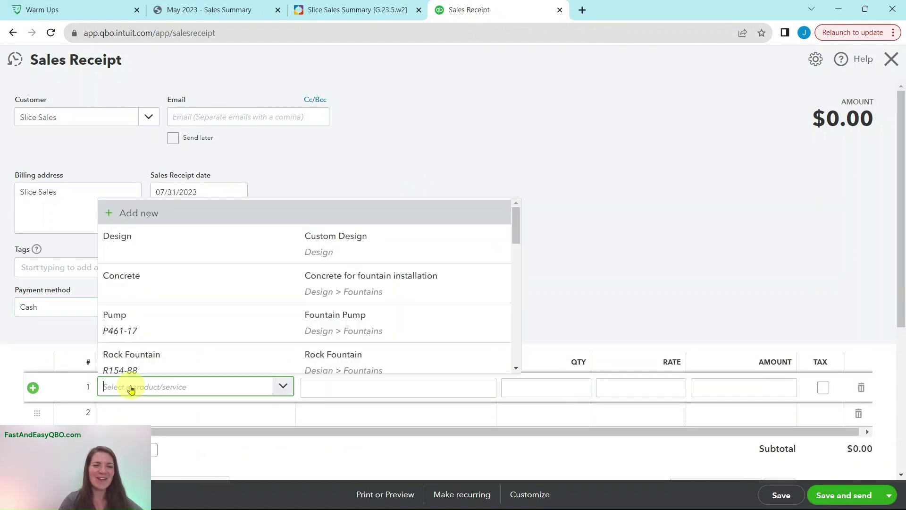
type("slice")
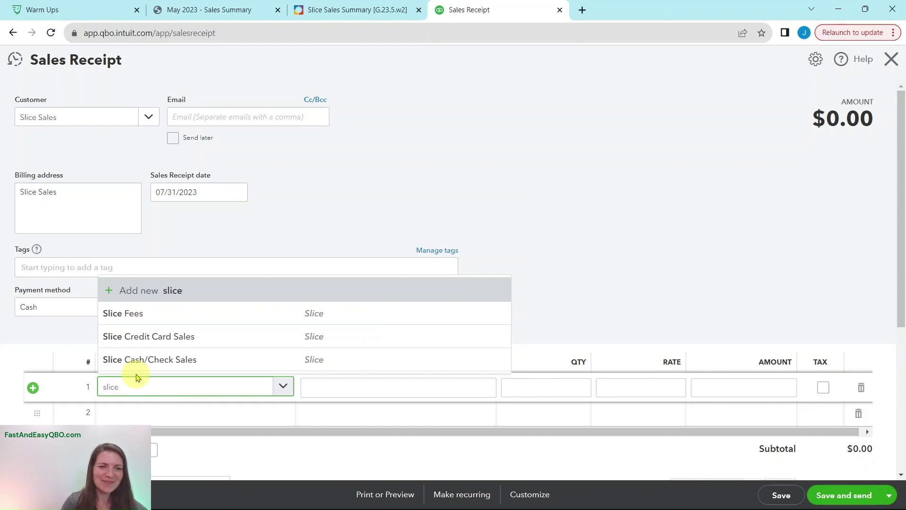
left_click(175, 361)
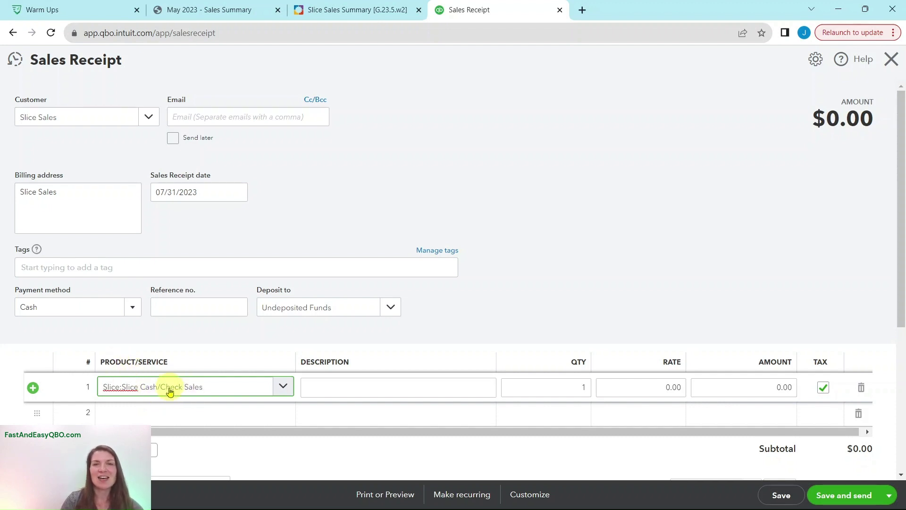
Step: Consult Step 4 of the exercise and the cash payments on the sales summary PDF, and set the first line's amount to 625 in QuickBooks
left_click(333, 12)
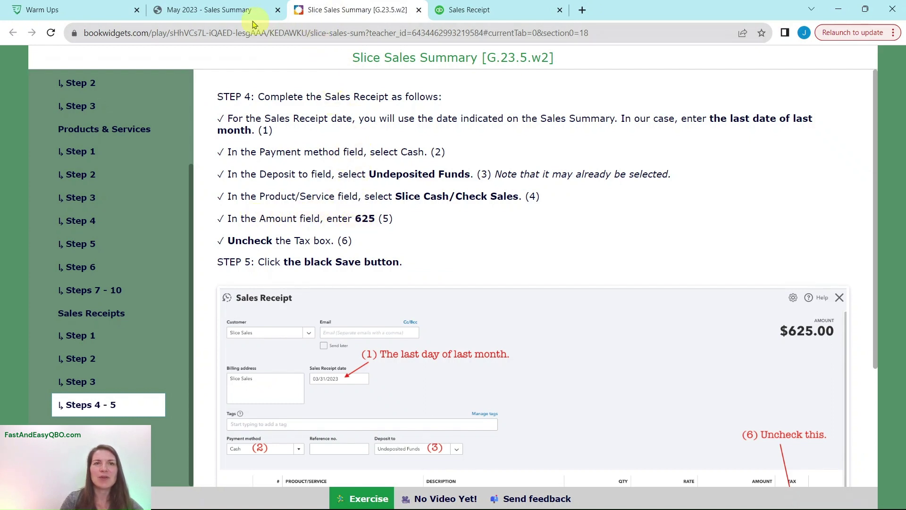
left_click(229, 11)
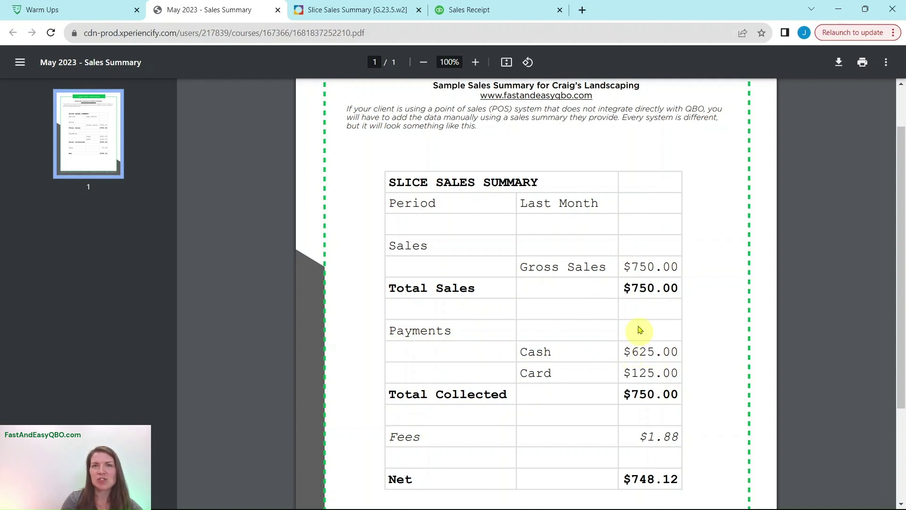
left_click(470, 10)
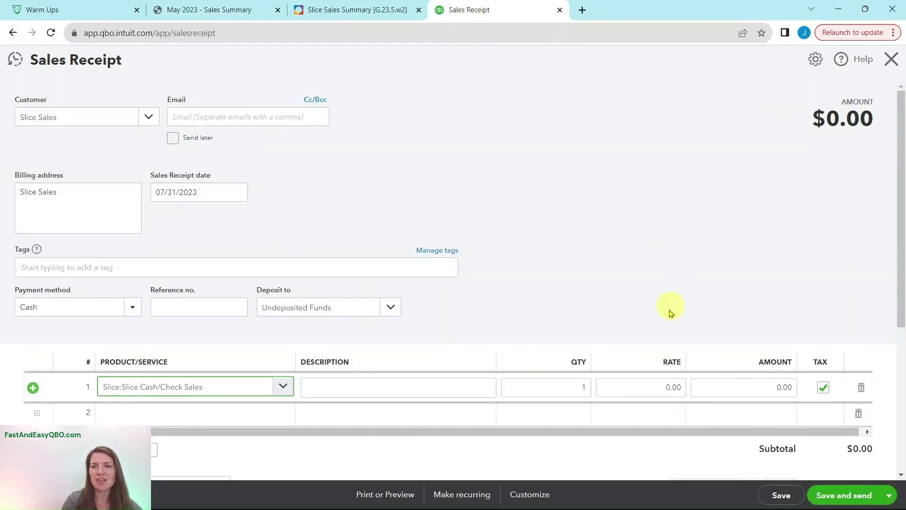
left_click(757, 387)
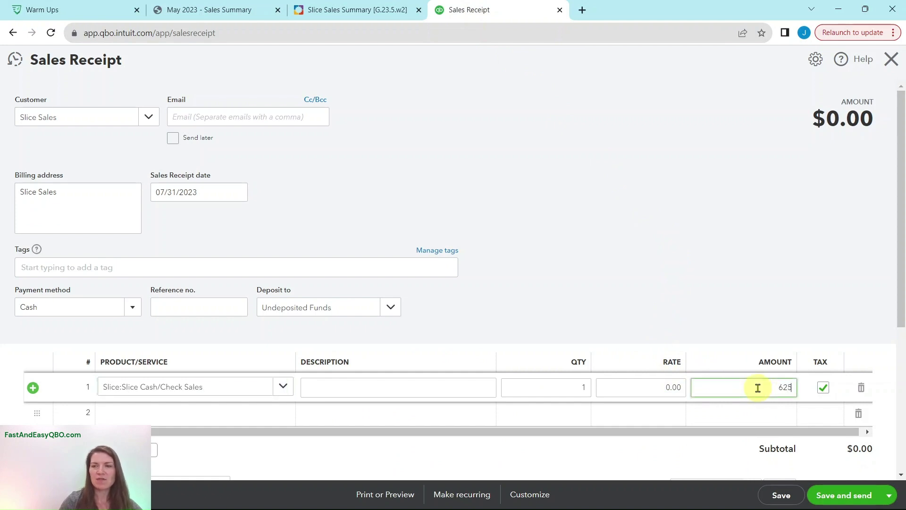
left_click(848, 142)
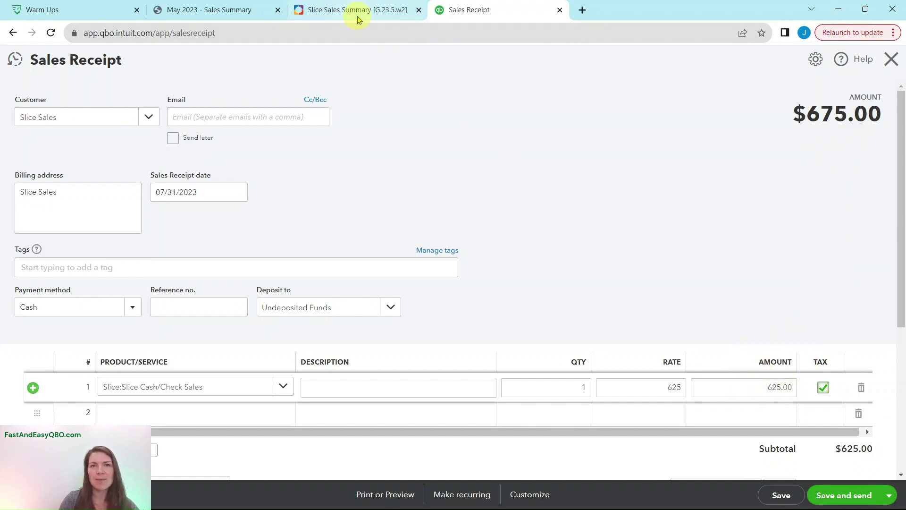
Step: Check the tax instruction in Step 4 of the exercise and remove tax from the first line of the QuickBooks sales receipt
left_click(384, 16)
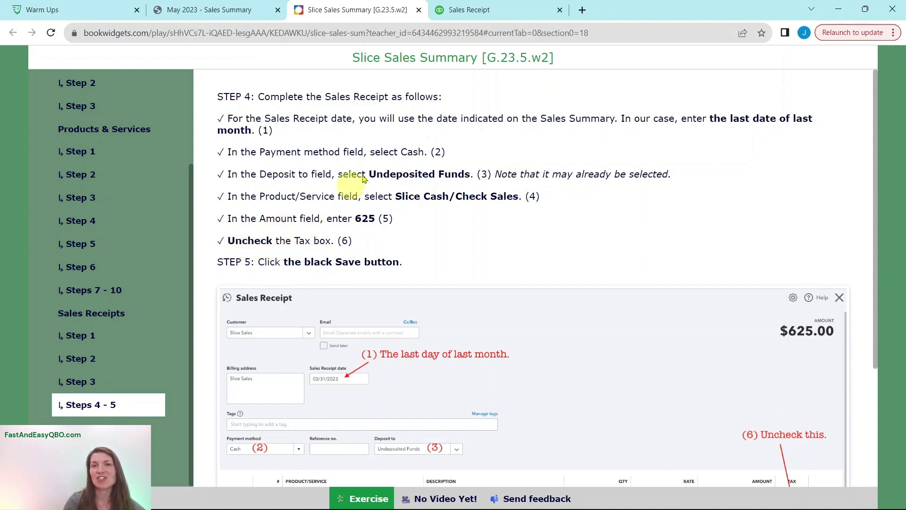
left_click(484, 12)
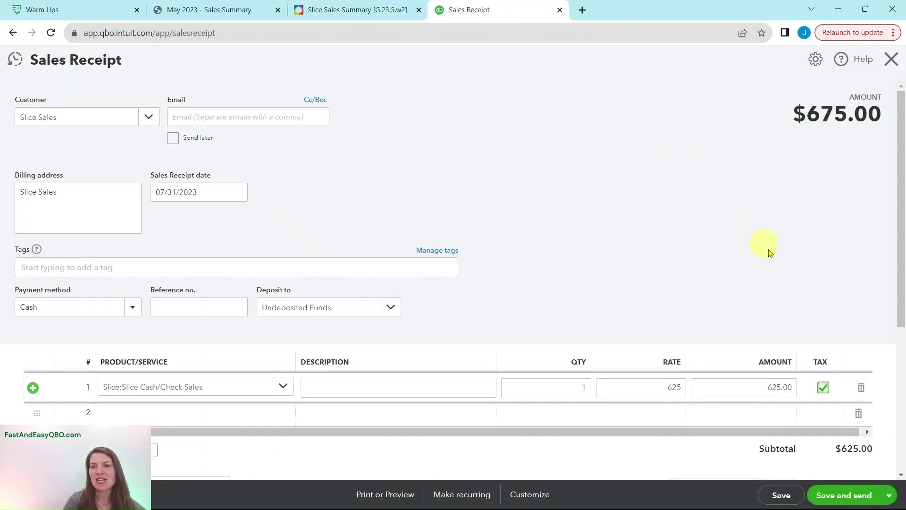
left_click(823, 387)
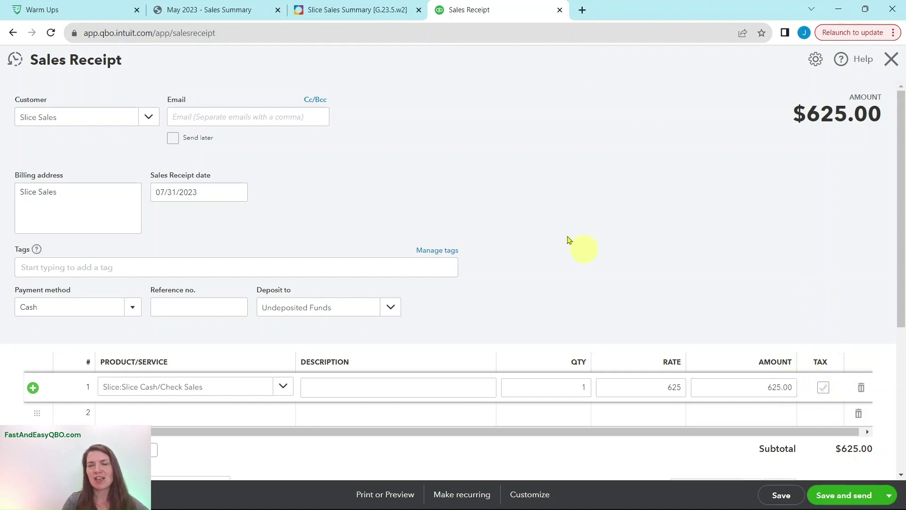
Step: Consult Step 5 of the exercise and save the cash sales receipt in QuickBooks, keeping it open
left_click(358, 10)
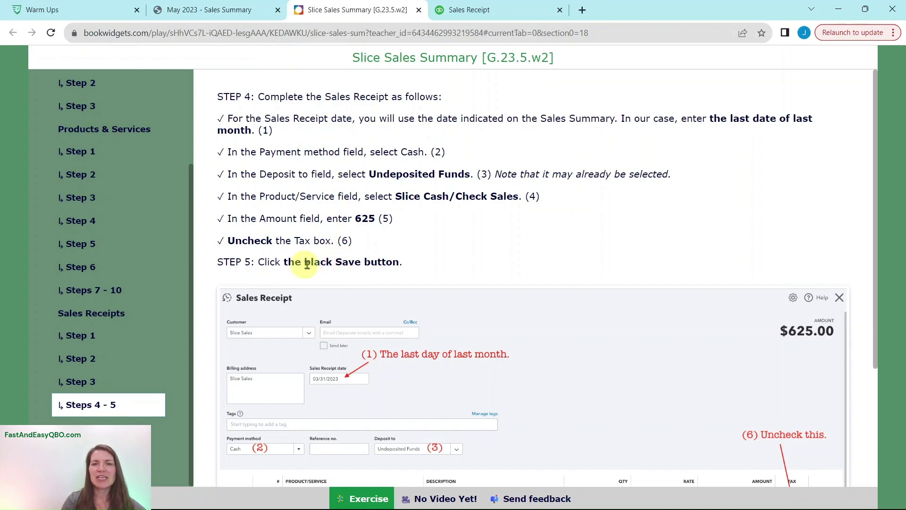
left_click(482, 12)
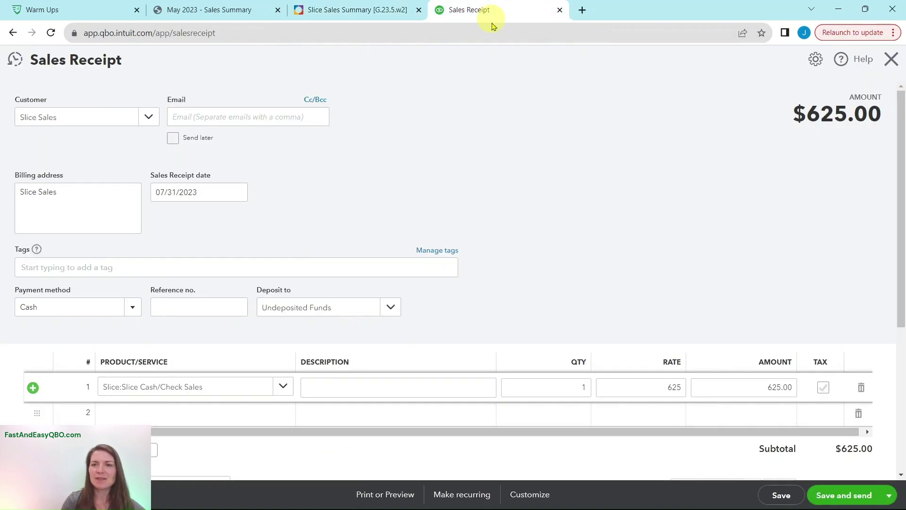
left_click(779, 495)
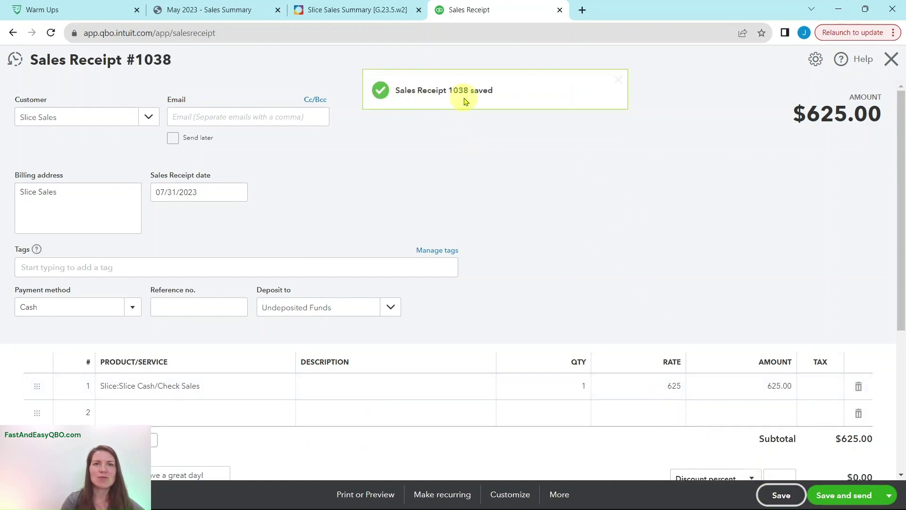
Step: Consult Step 6 of the exercise and make a copy of the saved cash sales receipt in QuickBooks
left_click(357, 11)
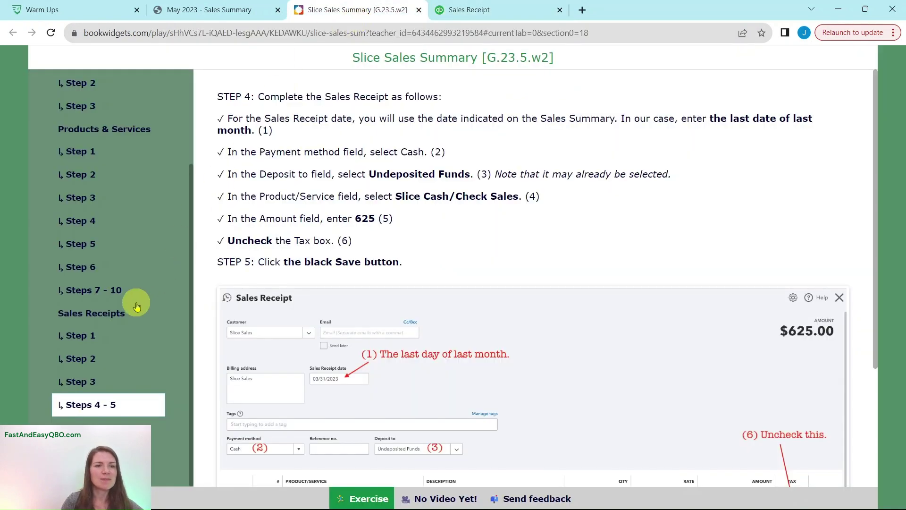
left_click(142, 420)
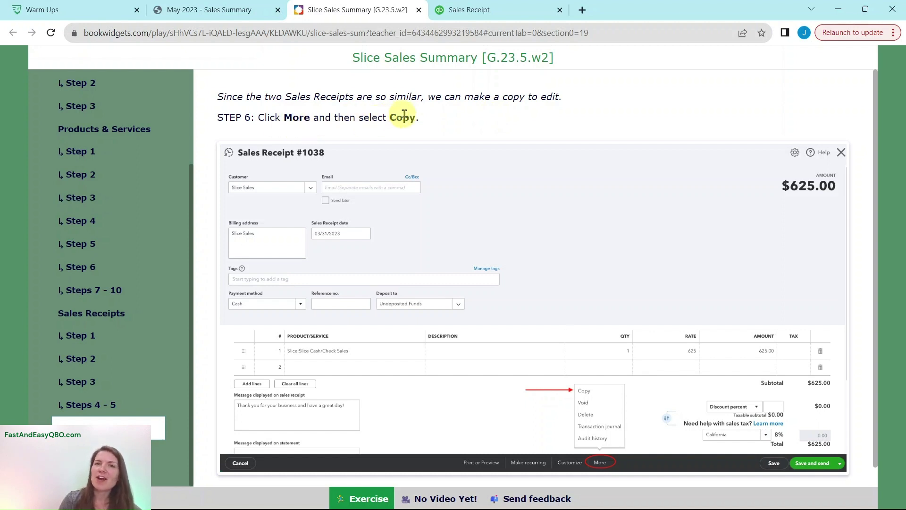
left_click(486, 12)
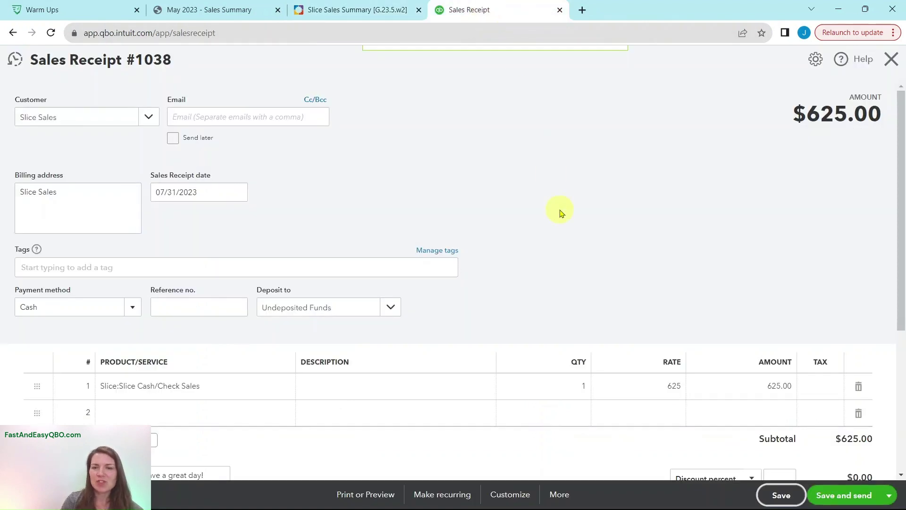
left_click(559, 494)
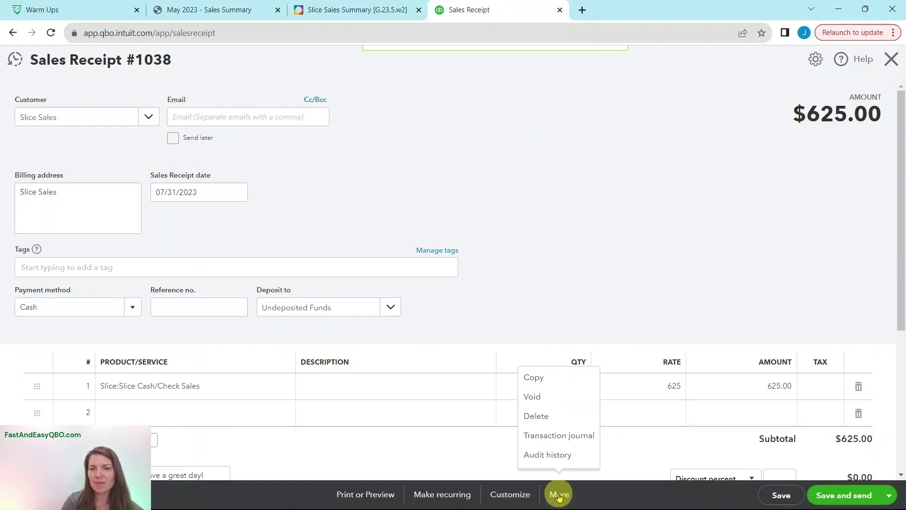
left_click(545, 381)
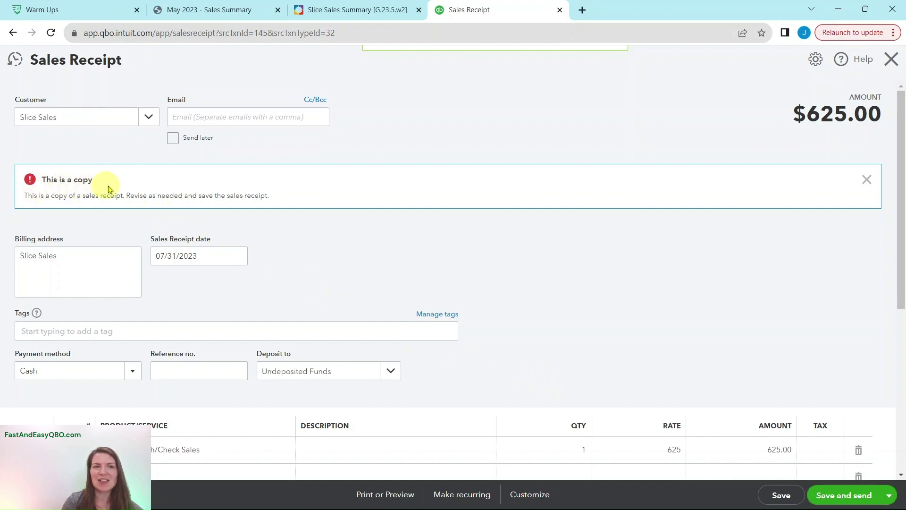
Step: Open Step 7 of the exercise and clear the payment method on the copied sales receipt in QuickBooks
left_click(340, 11)
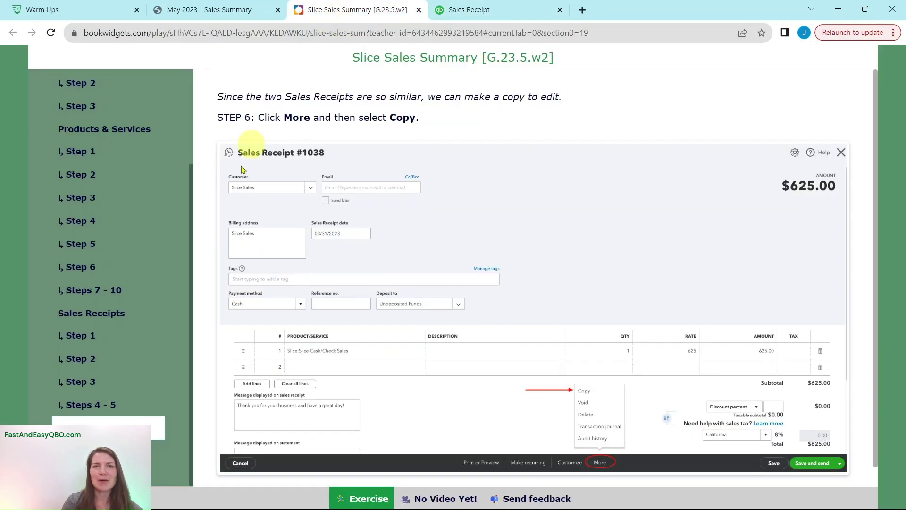
scroll(146, 403, "down", 10)
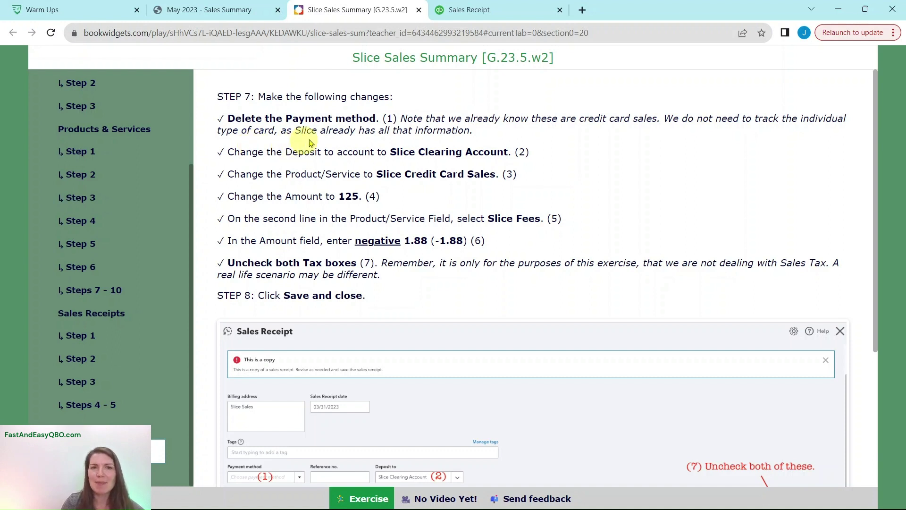
left_click(467, 10)
left_click(44, 371)
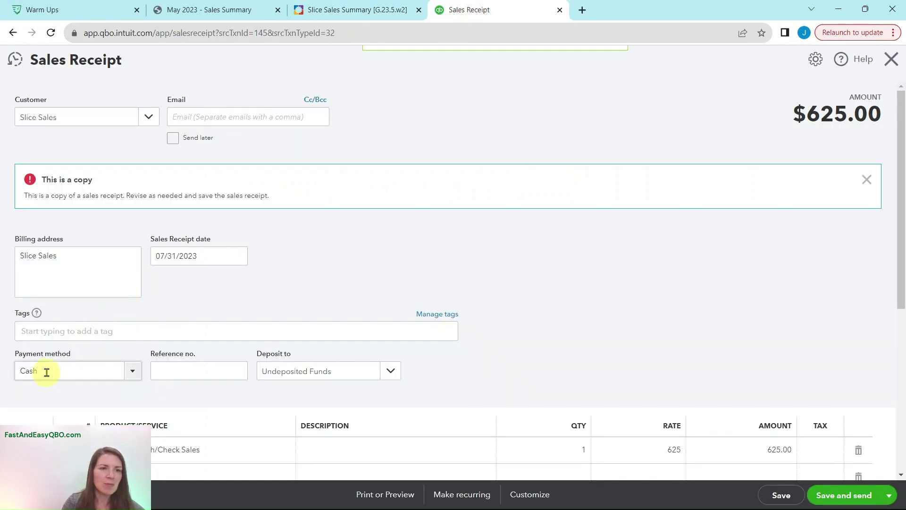
key("BackSpace")
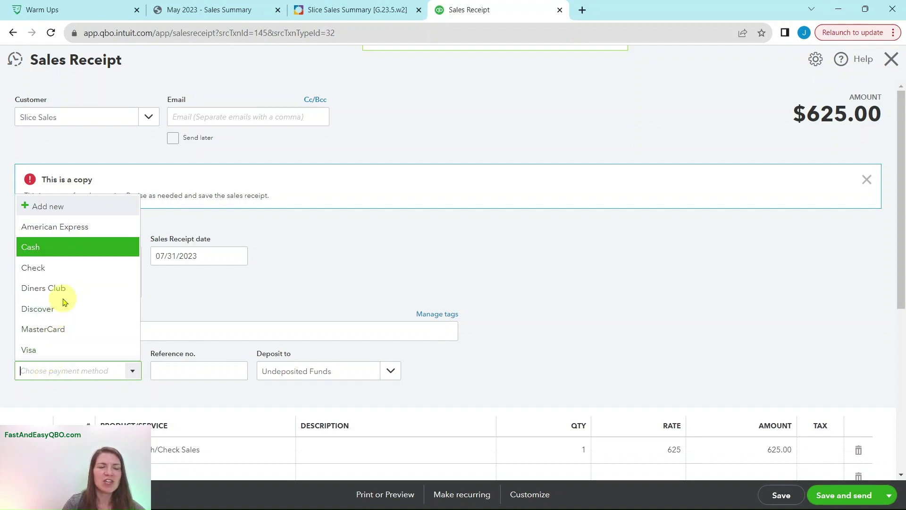
left_click(188, 397)
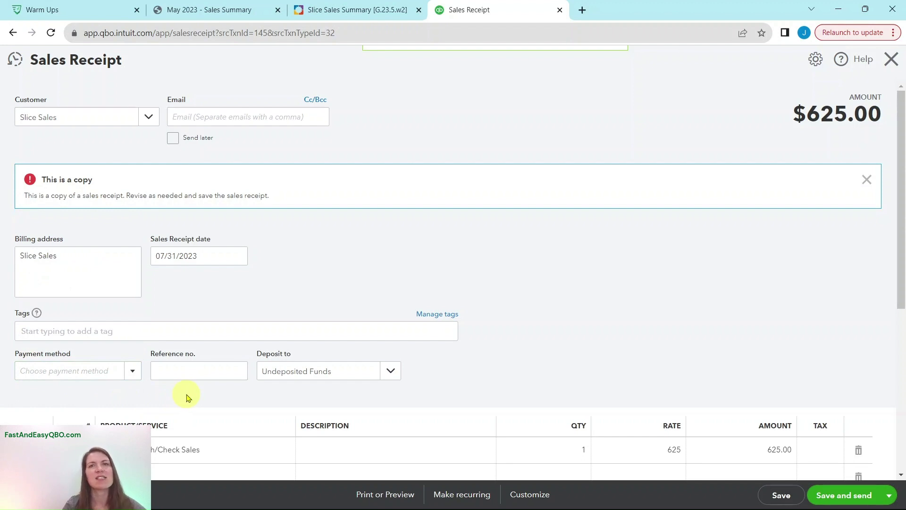
Step: Check the deposit instruction in Step 7 and set the copied QuickBooks receipt to deposit to Slice Clearing Account
scroll(356, 376, "down", 5)
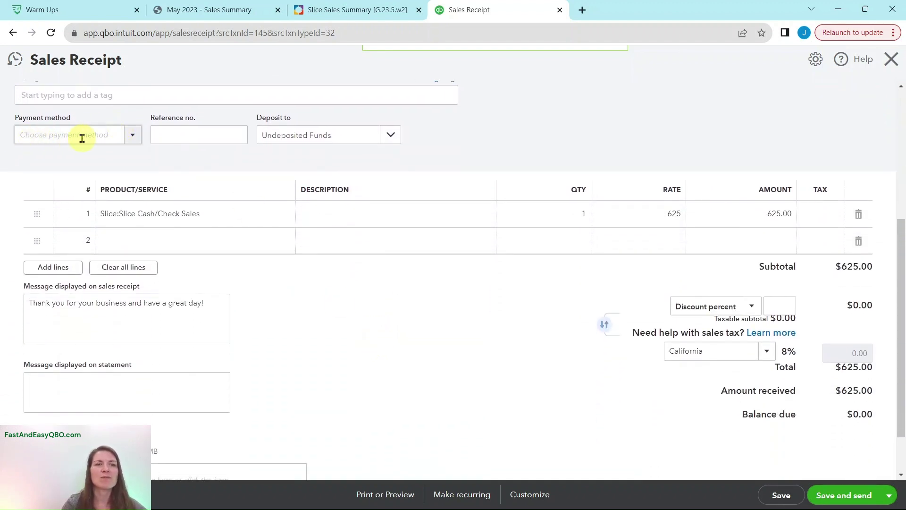
left_click(333, 11)
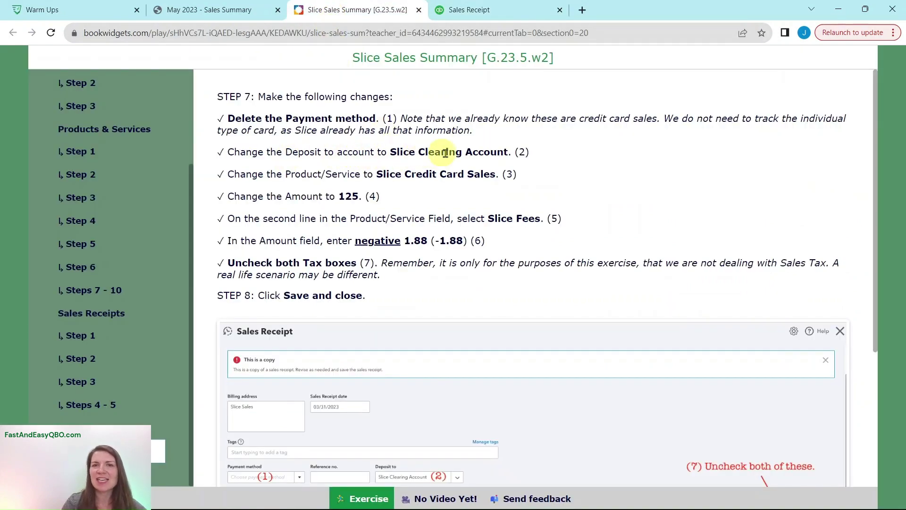
left_click(486, 17)
left_click(311, 135)
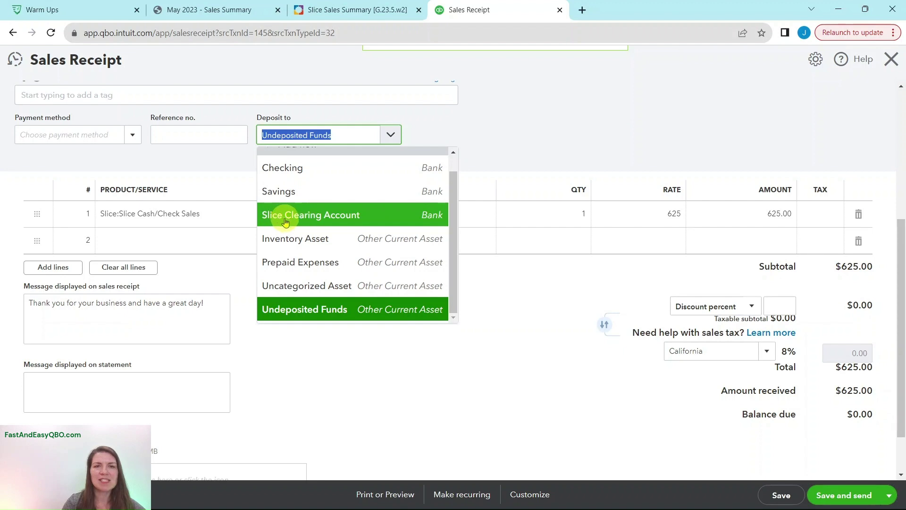
left_click(316, 216)
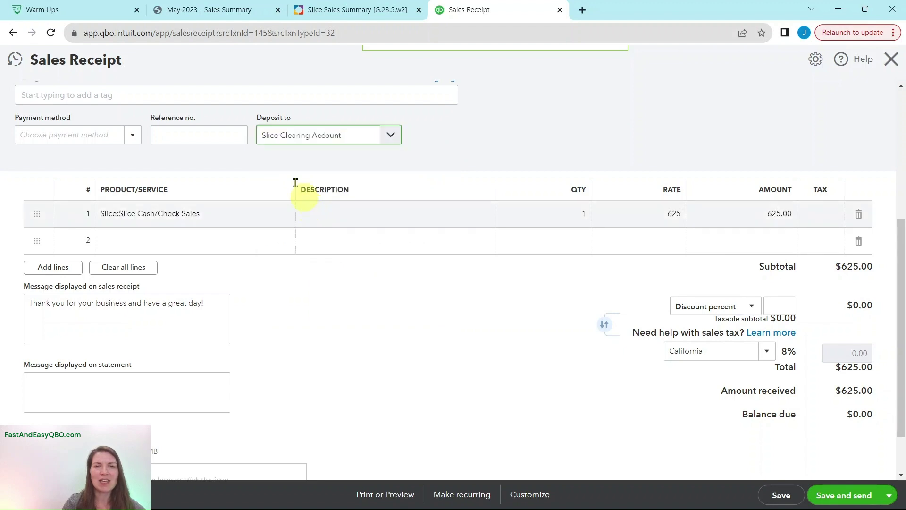
Step: Check the product instruction in Step 7 and change the first line of the QuickBooks receipt copy to Slice Credit Card Sales
left_click(339, 12)
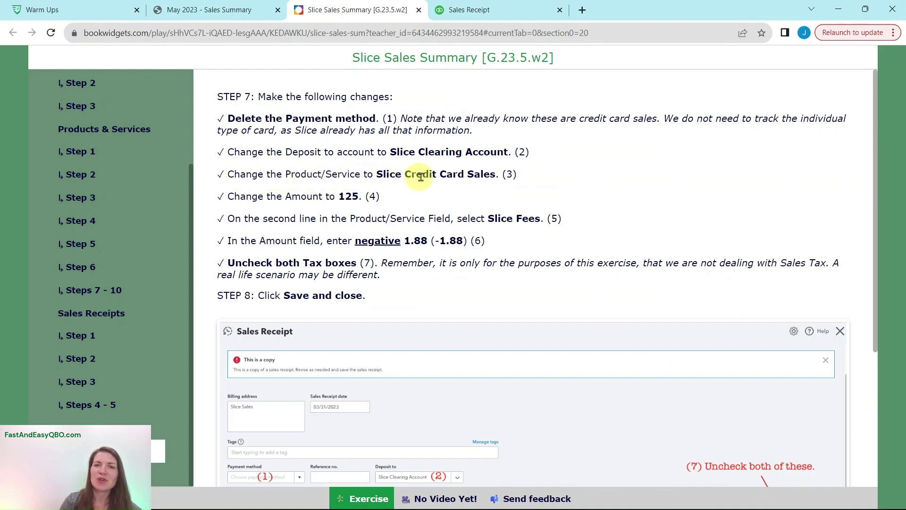
left_click(467, 10)
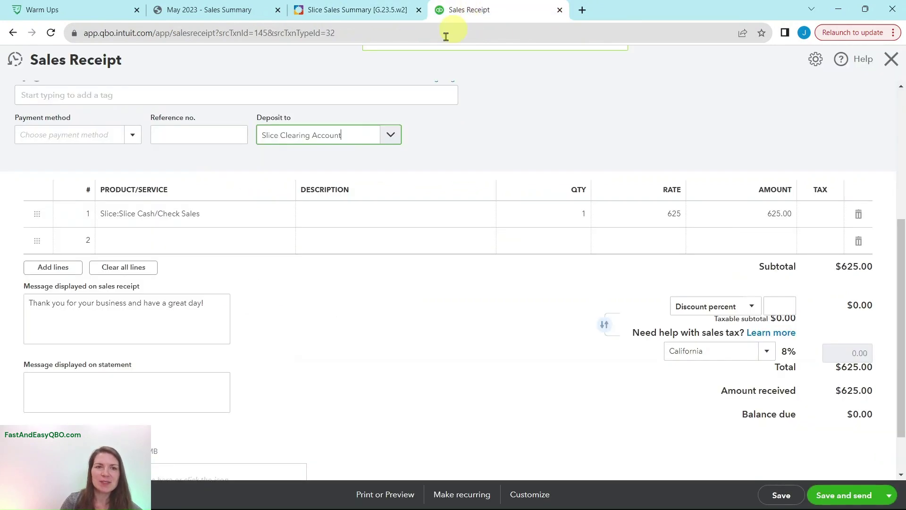
left_click(162, 221)
left_click(226, 217)
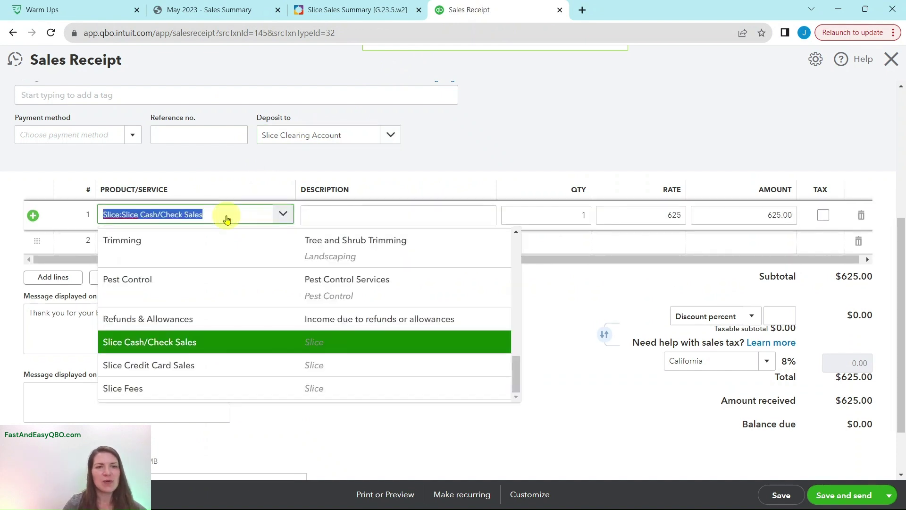
left_click(163, 366)
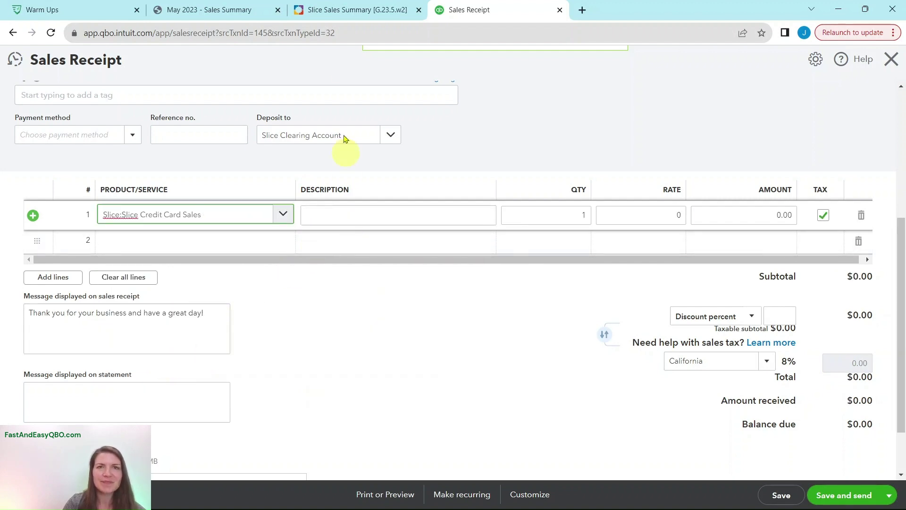
Step: Consult Step 7 and the card payments on the sales summary PDF, and set the first line's amount to 125 in QuickBooks
left_click(343, 14)
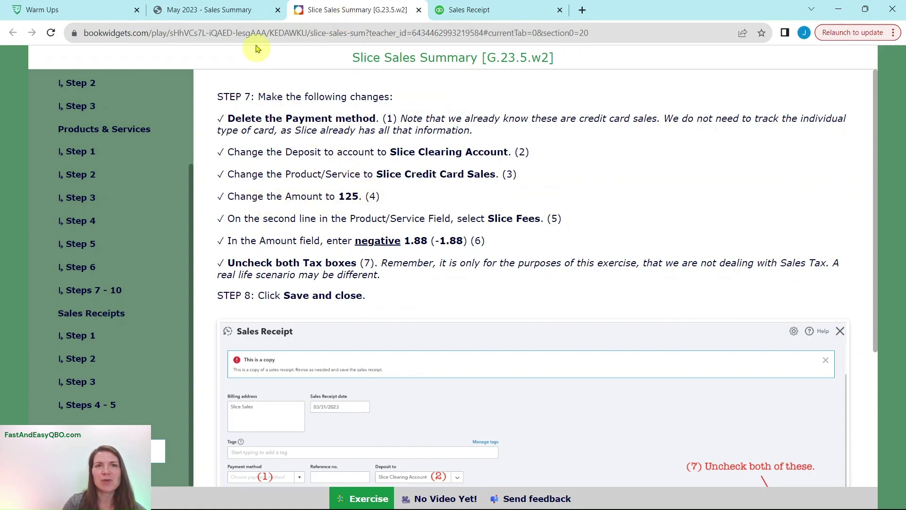
left_click(238, 9)
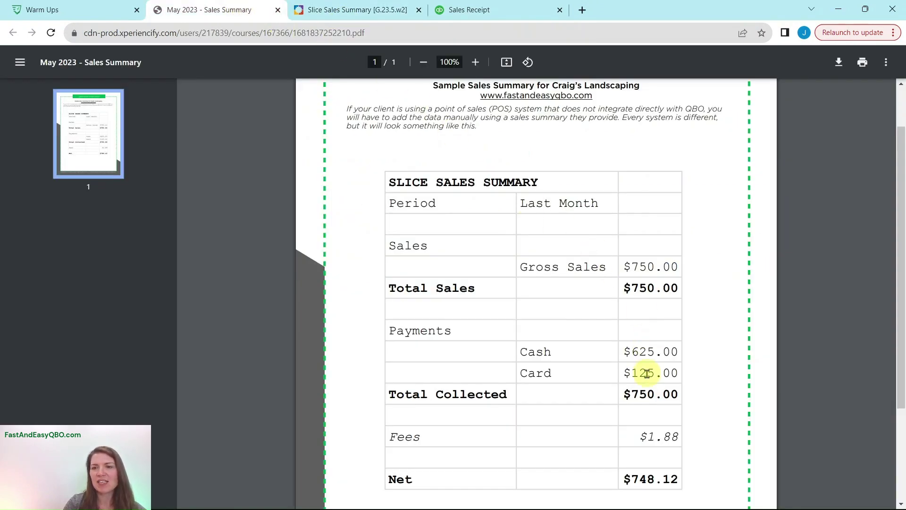
left_click(465, 10)
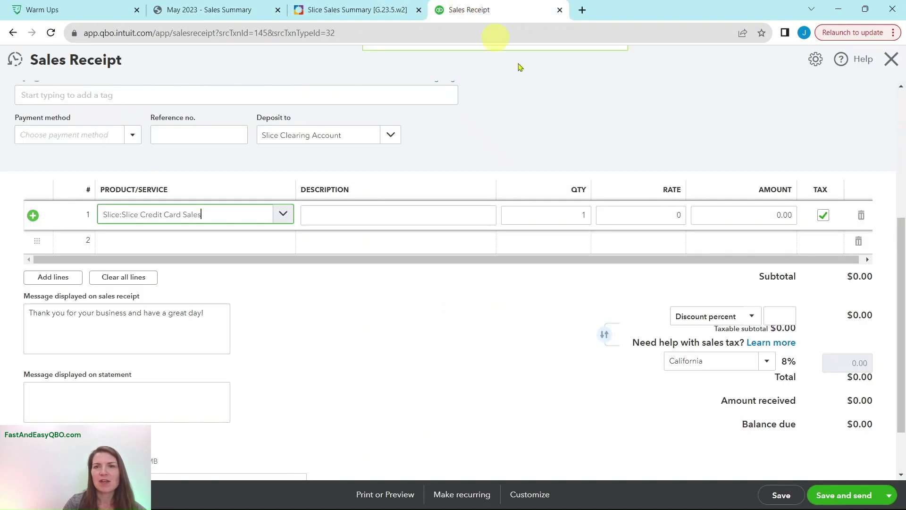
left_click(759, 214)
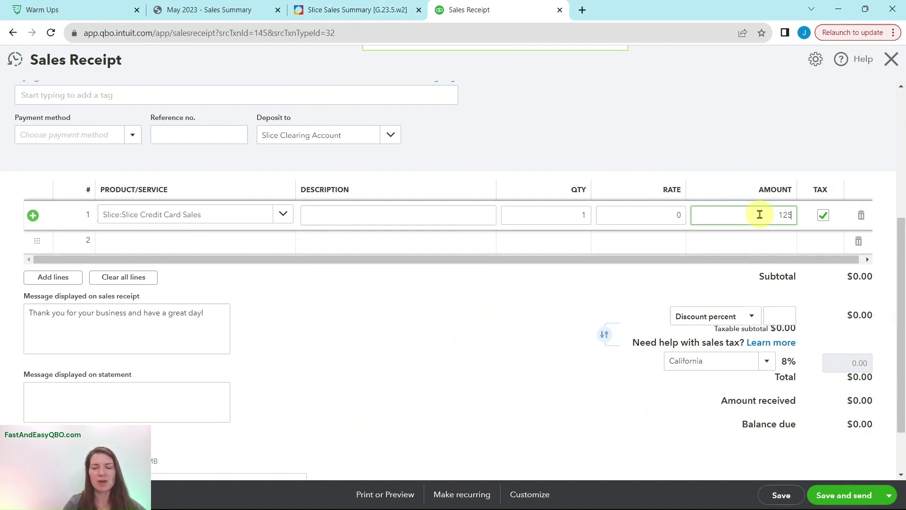
key("Tab")
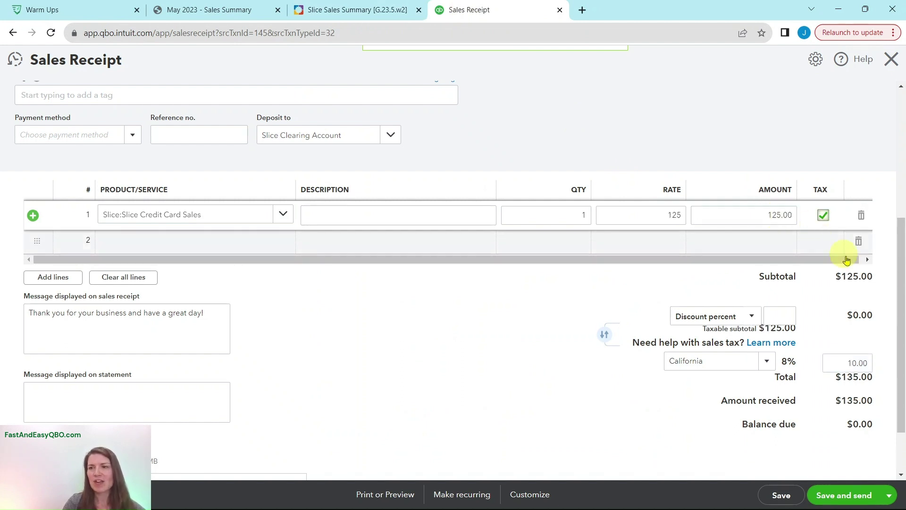
Step: Check the second-line instruction in Step 7 and the fees on the sales summary PDF, and select Slice Fees on the QuickBooks receipt's second line
left_click(349, 10)
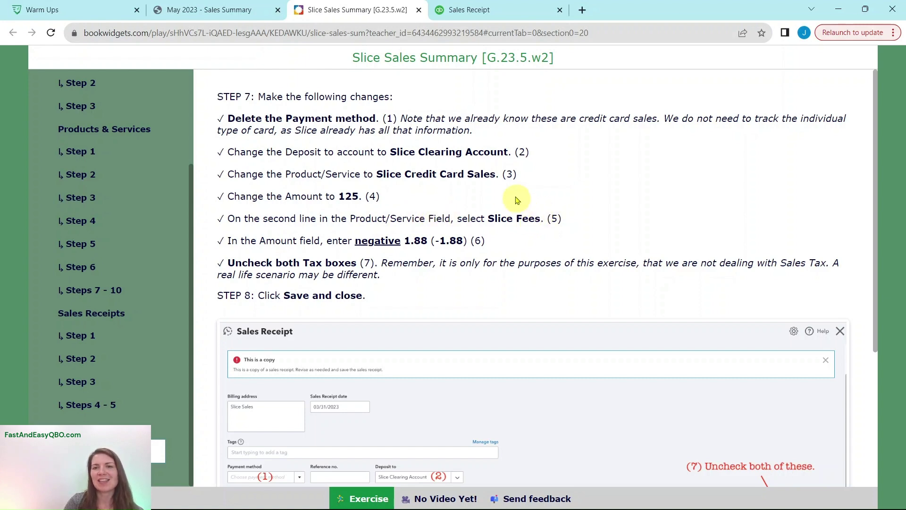
left_click(213, 10)
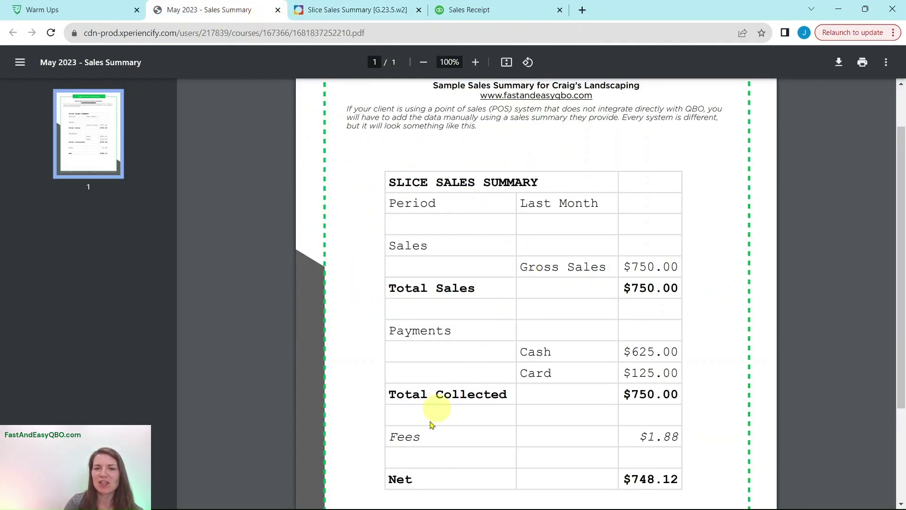
left_click(491, 10)
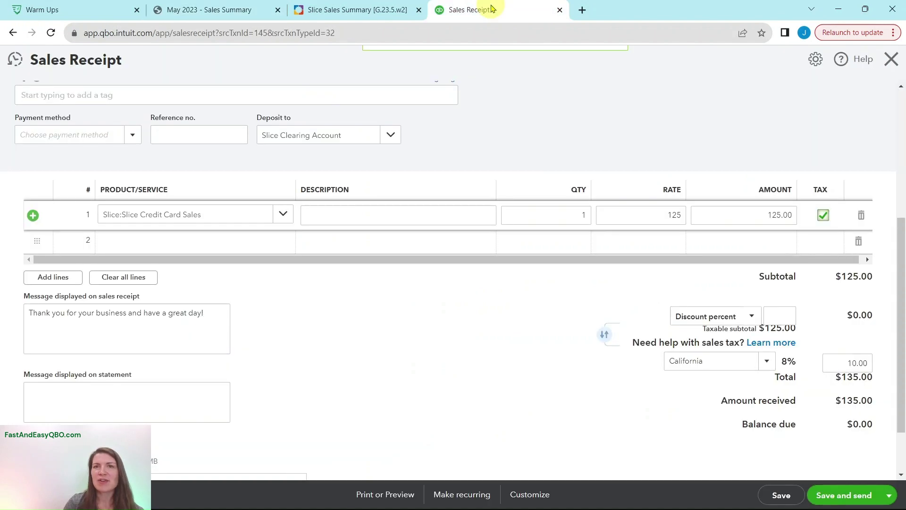
left_click(185, 240)
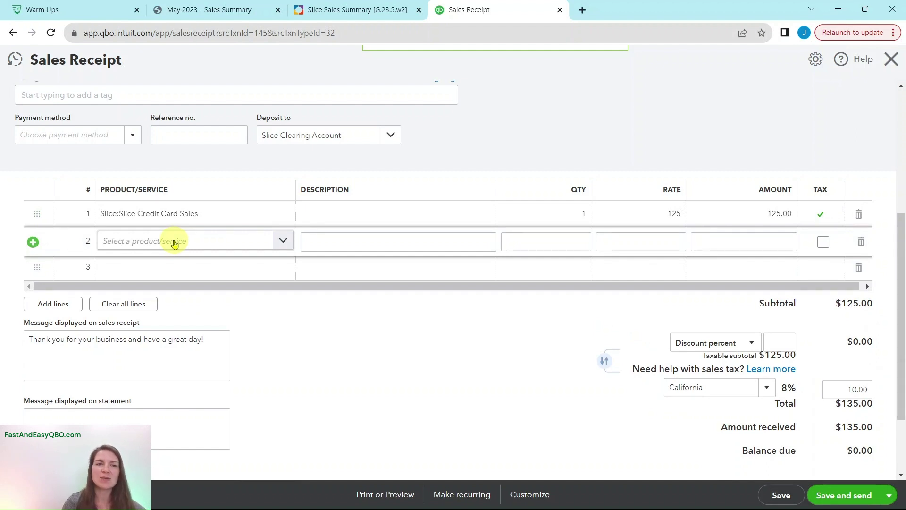
left_click(174, 244)
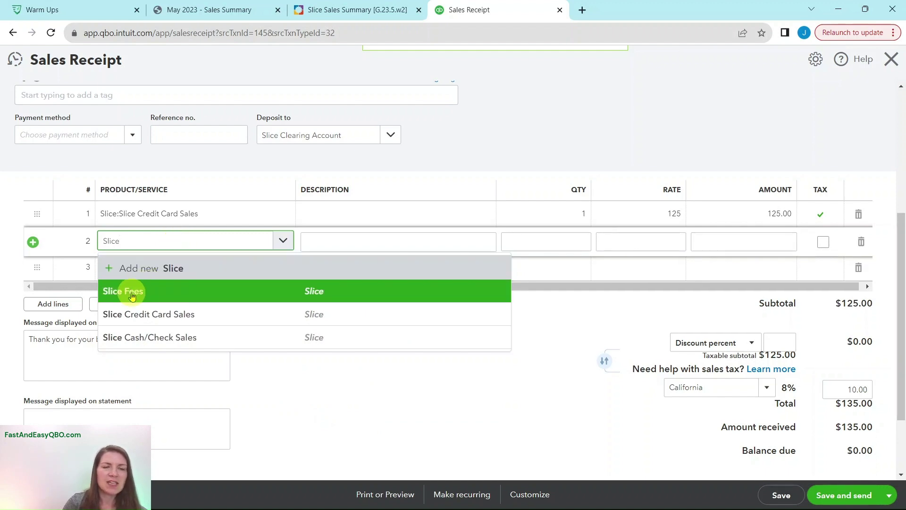
left_click(156, 295)
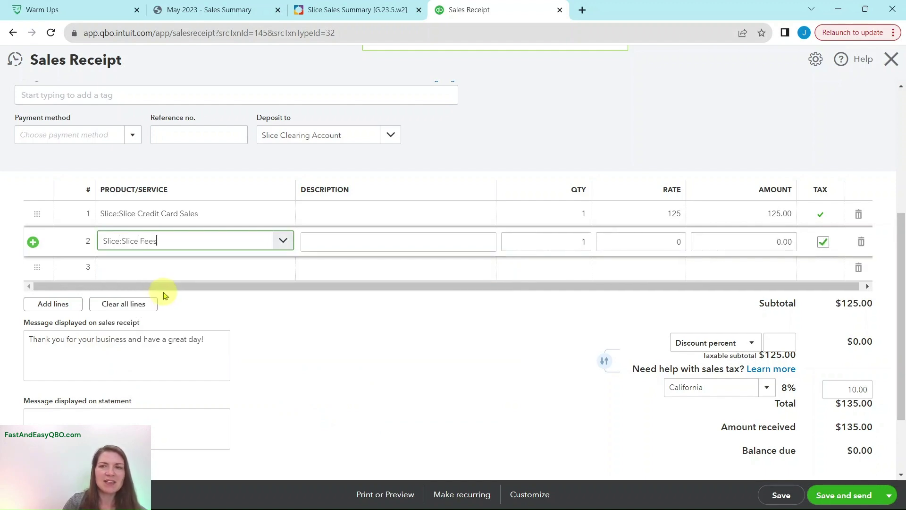
Step: Check the fee amount in Step 7 and on the sales summary PDF, and set the Slice Fees line's amount to -1.88 in QuickBooks
left_click(323, 14)
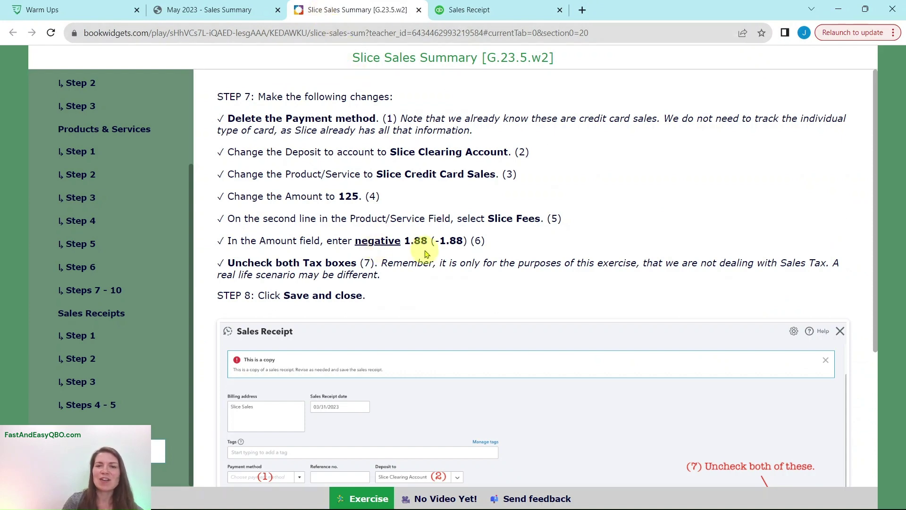
left_click(231, 13)
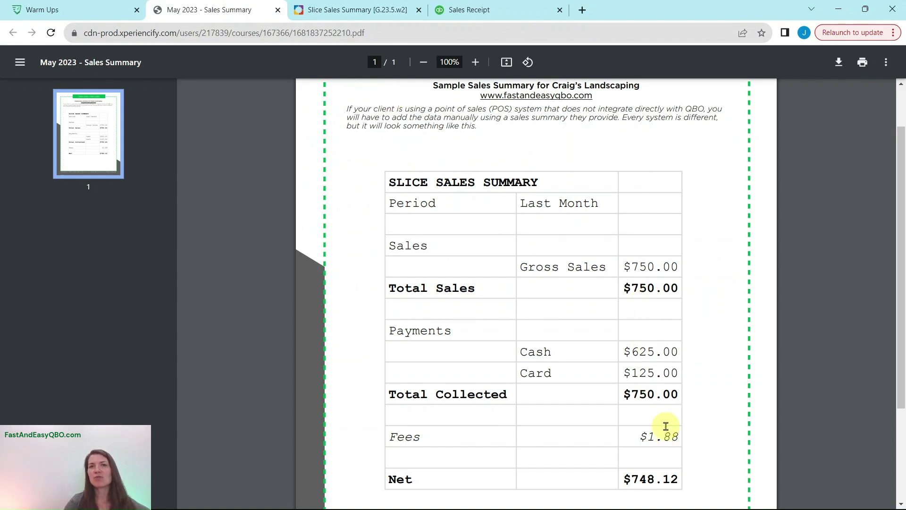
left_click(511, 16)
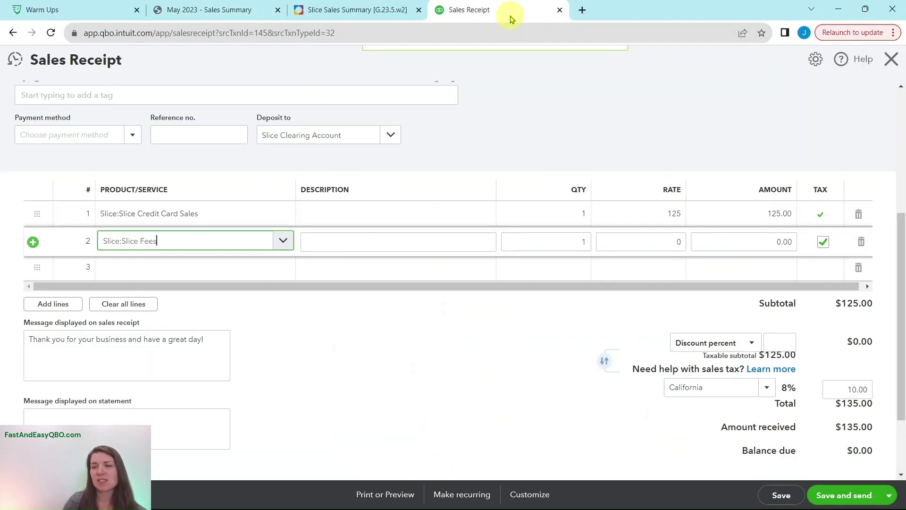
left_click(767, 241)
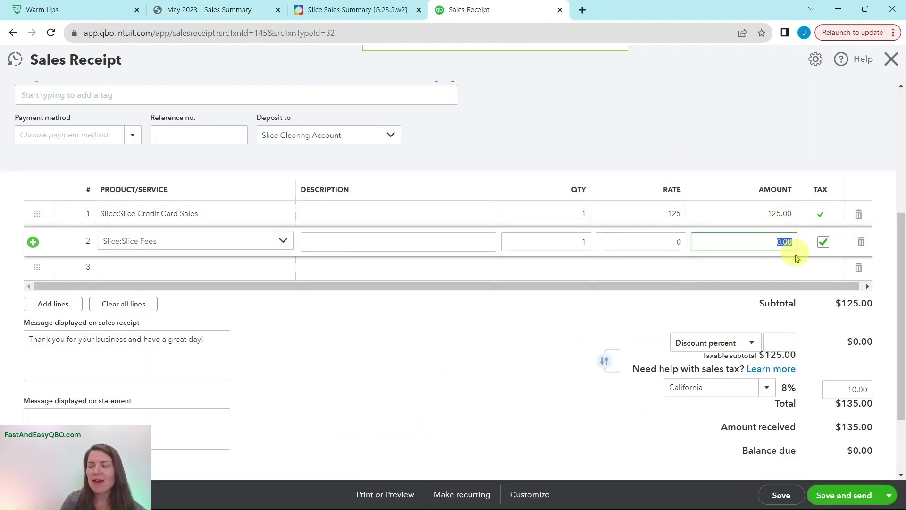
key("BackSpace")
type("-1.88")
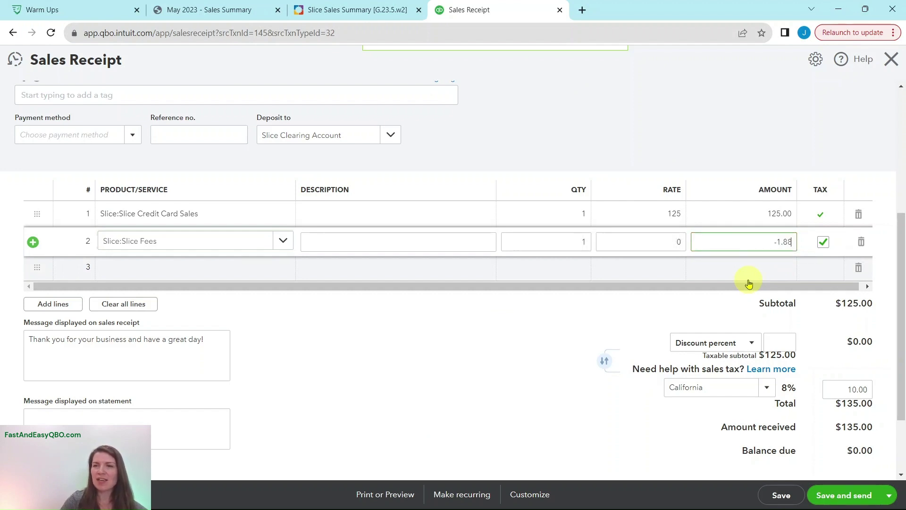
key("Tab")
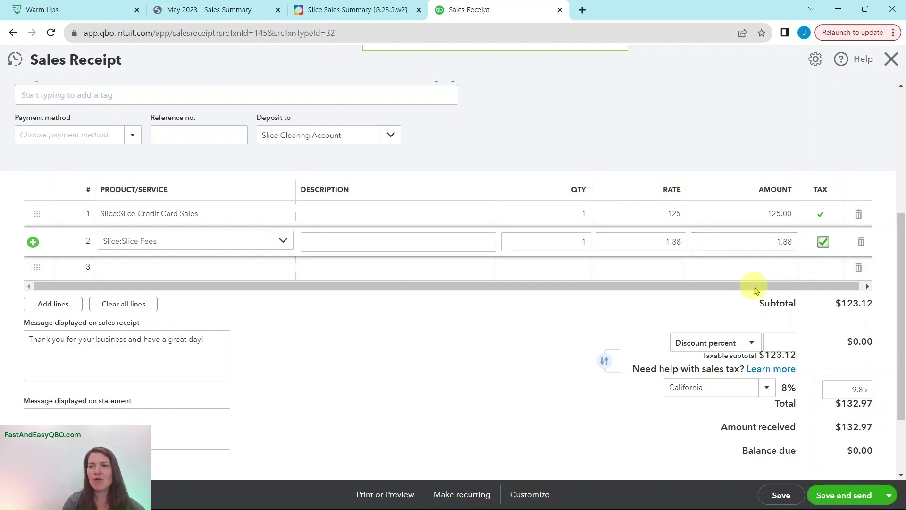
Step: Check the tax instruction in Step 7 and remove tax from both the Slice Credit Card Sales and Slice Fees lines in QuickBooks
left_click(357, 14)
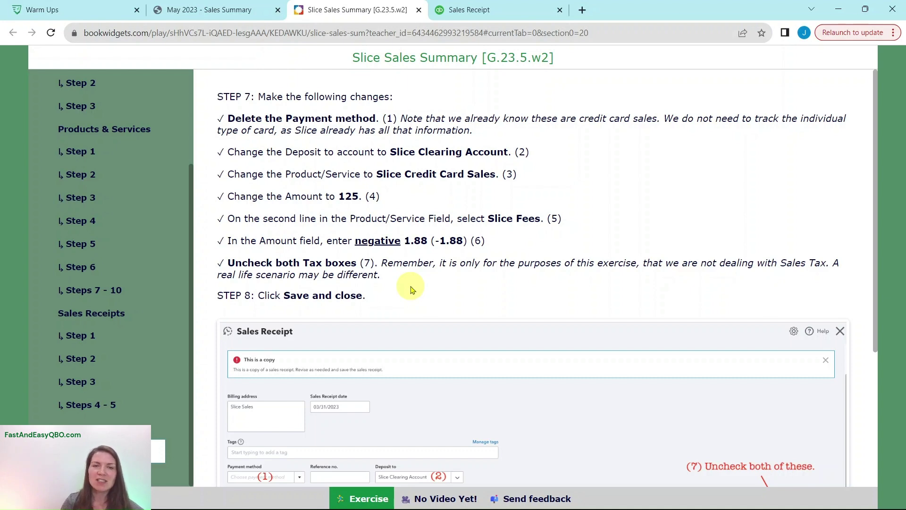
left_click(486, 10)
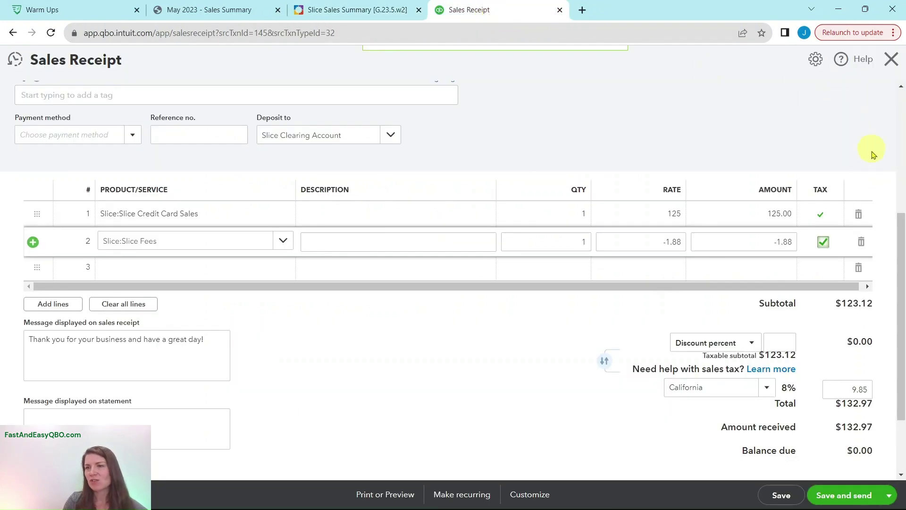
left_click(821, 215)
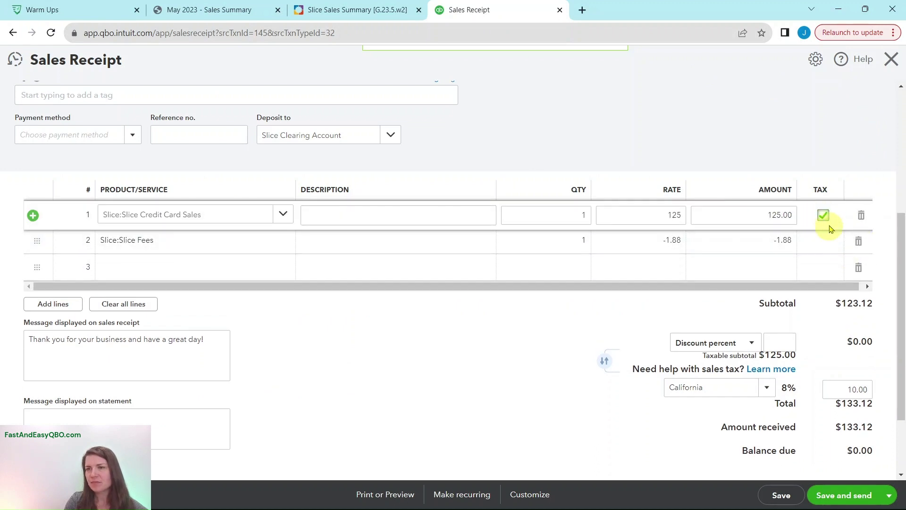
left_click(824, 217)
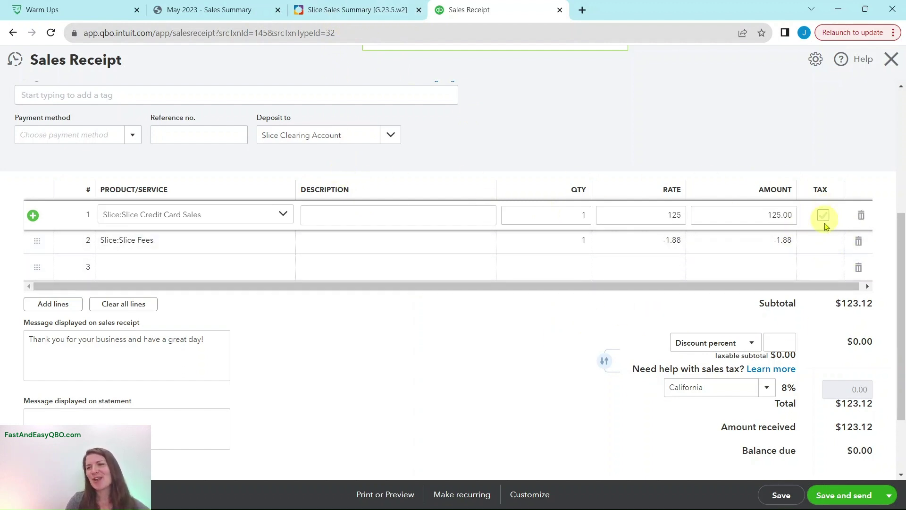
Step: Compare the QuickBooks receipt with the exercise's Step 7 and example image, and save and close the receipt as Step 8 instructs
left_click(332, 19)
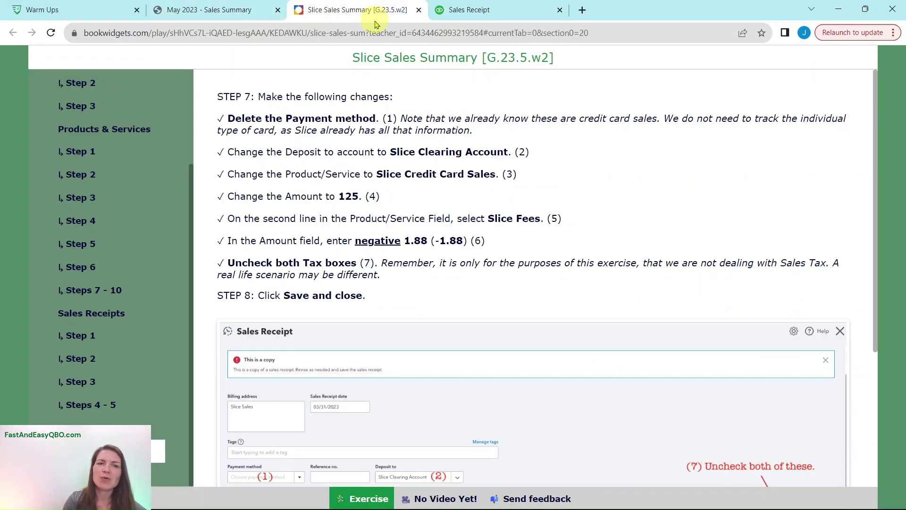
left_click(472, 10)
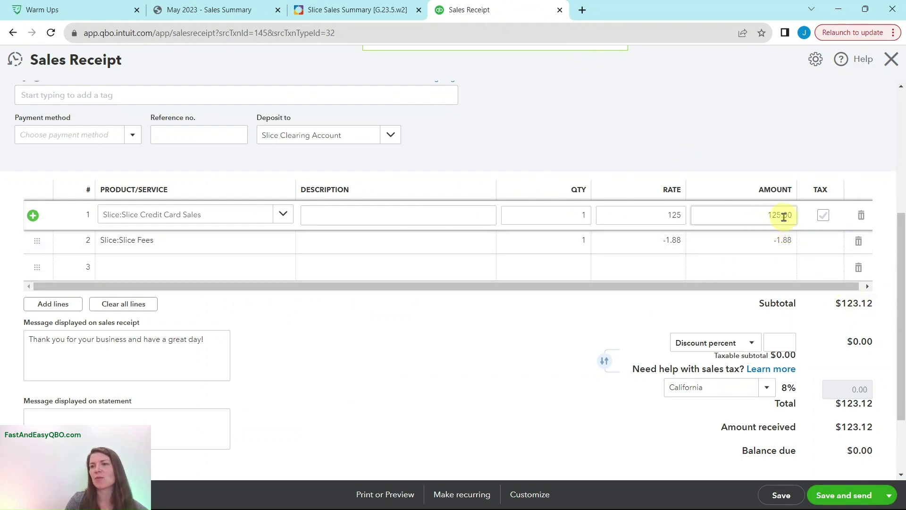
left_click(361, 12)
scroll(307, 240, "down", 4)
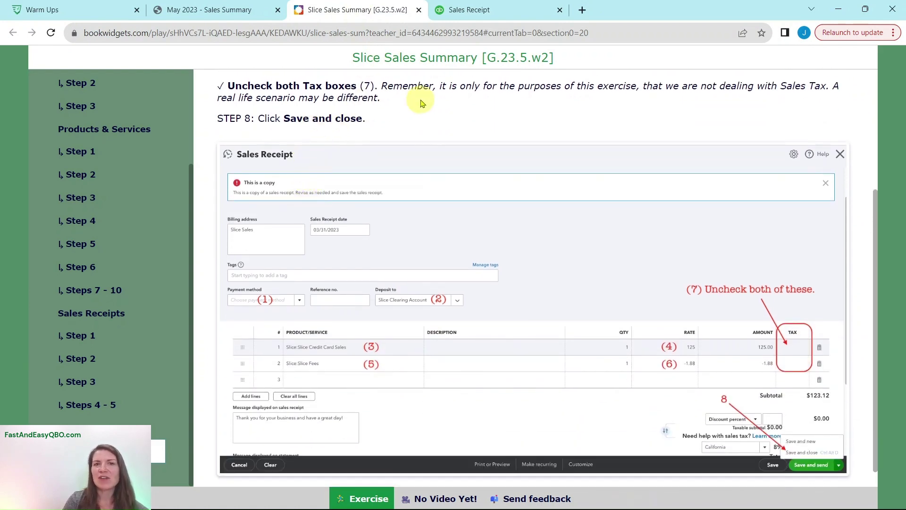
left_click(500, 10)
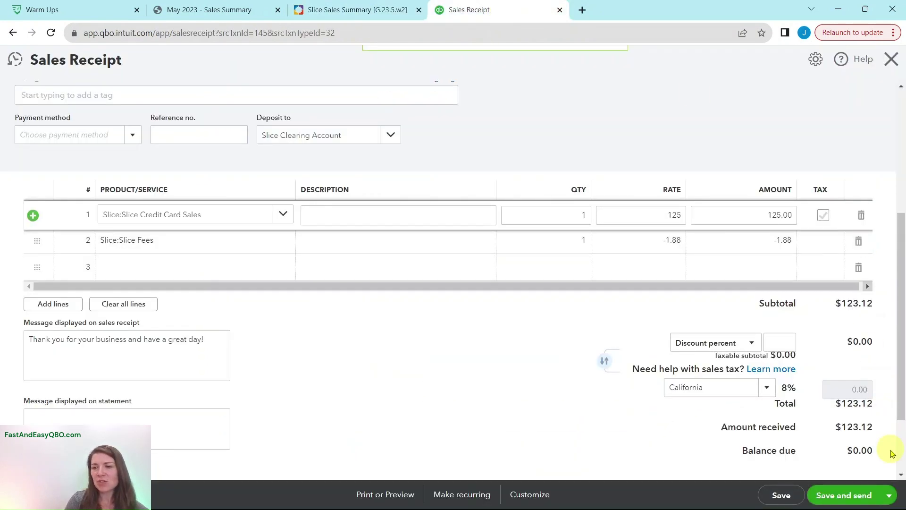
left_click(889, 499)
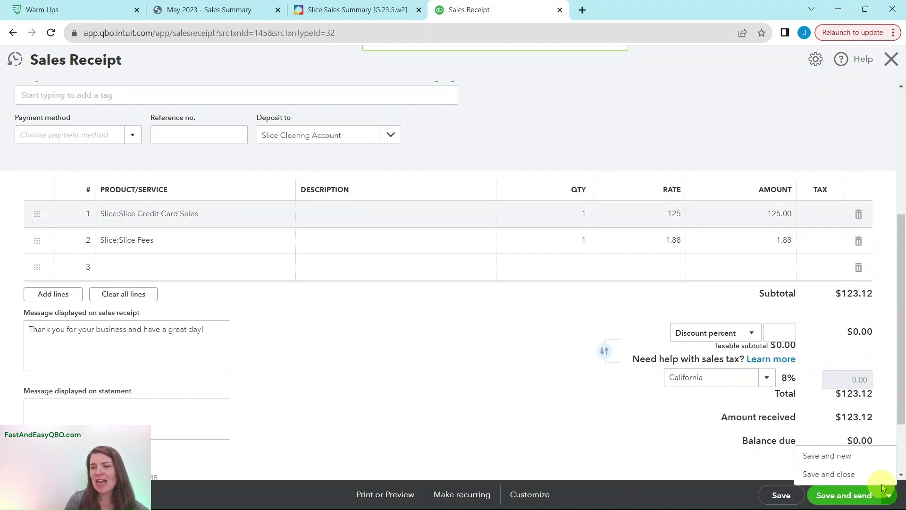
left_click(839, 476)
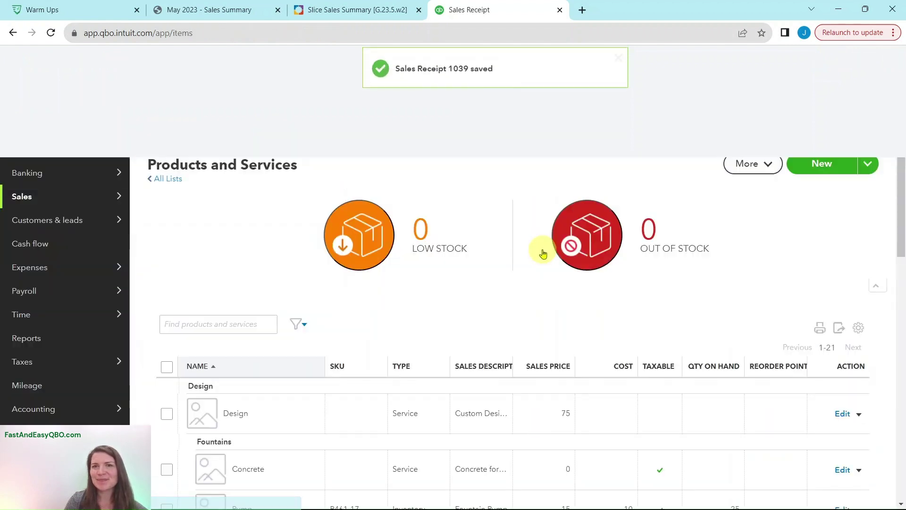